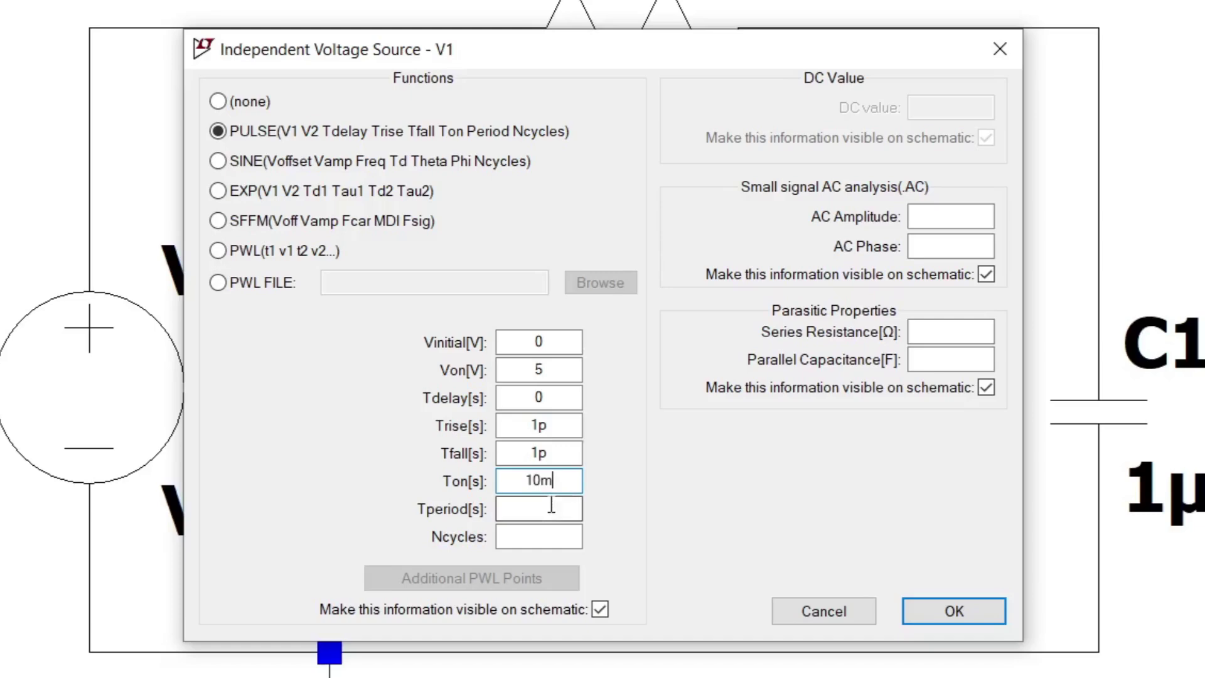
# Set the period of V1's pulse to 20m and apply the source settings.
pyautogui.write('20m')
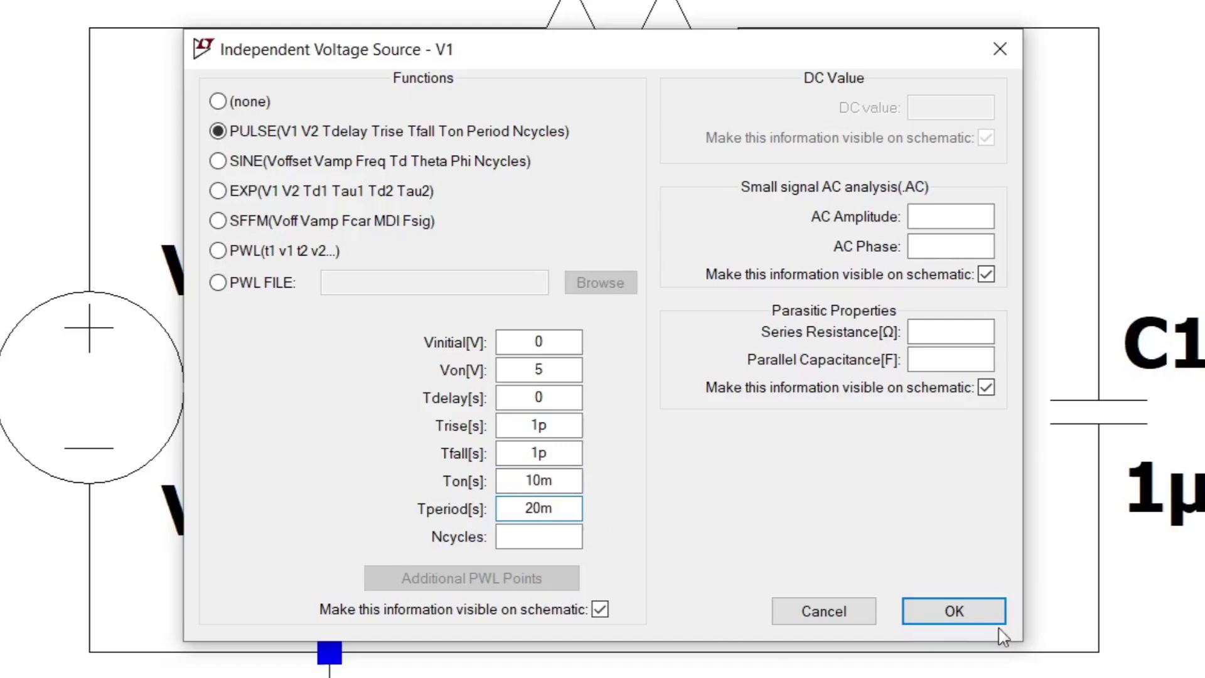
pyautogui.click(948, 615)
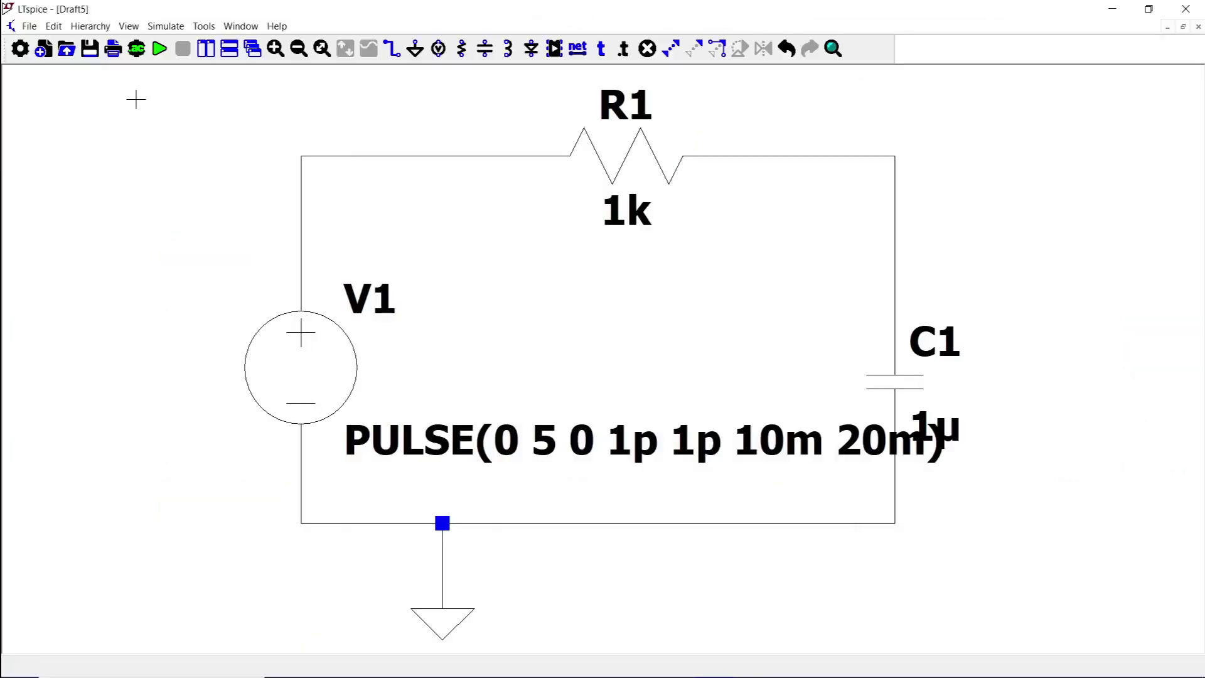
# Configure and run a transient analysis with a stop time of 20m and data saving starting at 0.
pyautogui.click(158, 49)
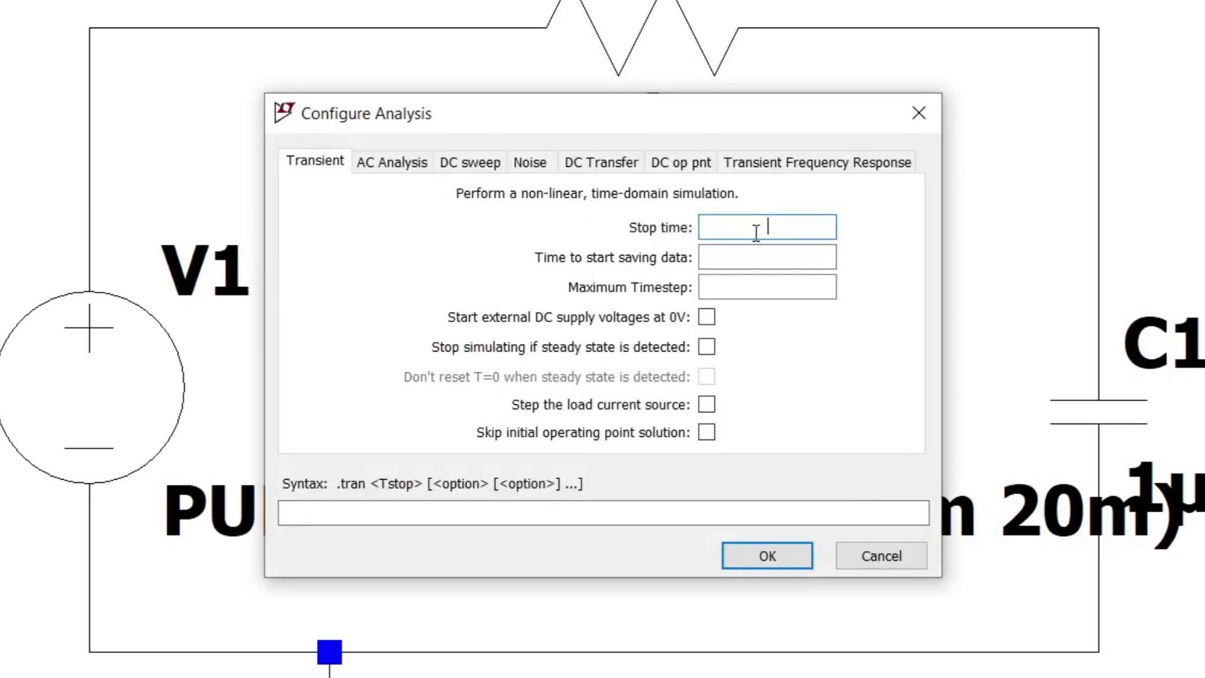
pyautogui.write('20m')
pyautogui.press('Tab')
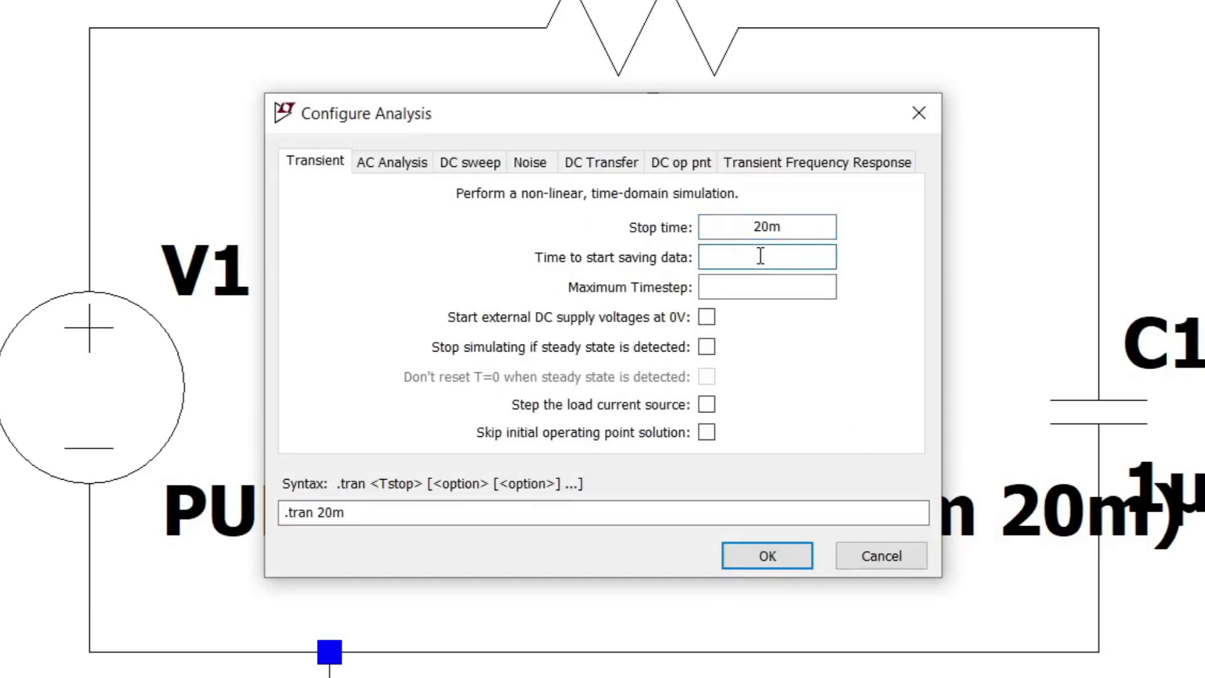
pyautogui.write('0')
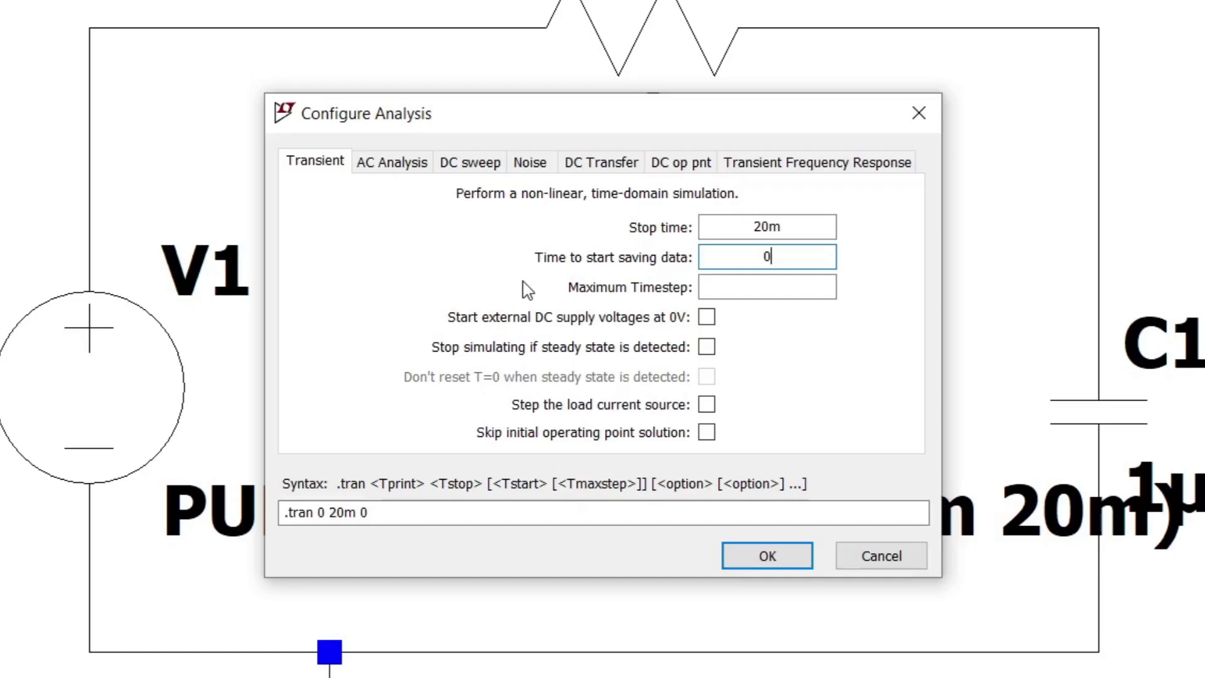
pyautogui.click(777, 563)
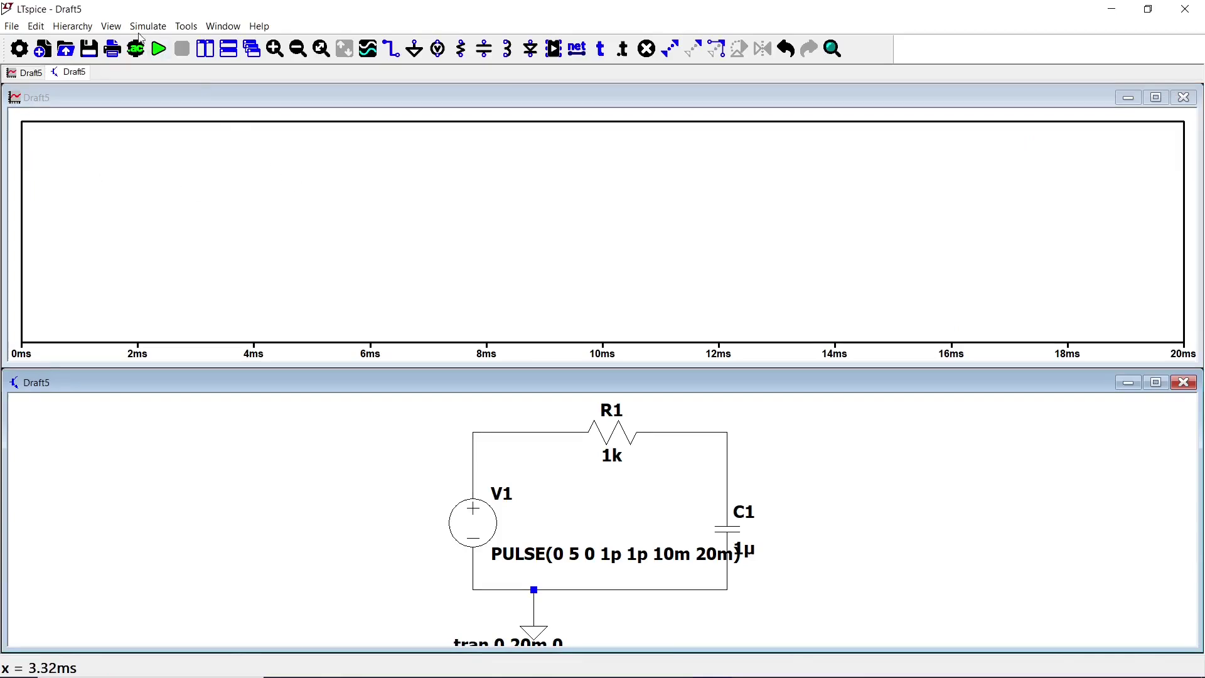
# Plot the voltages at the node between V1 and R1 and the node between R1 and C1.
pyautogui.click(474, 435)
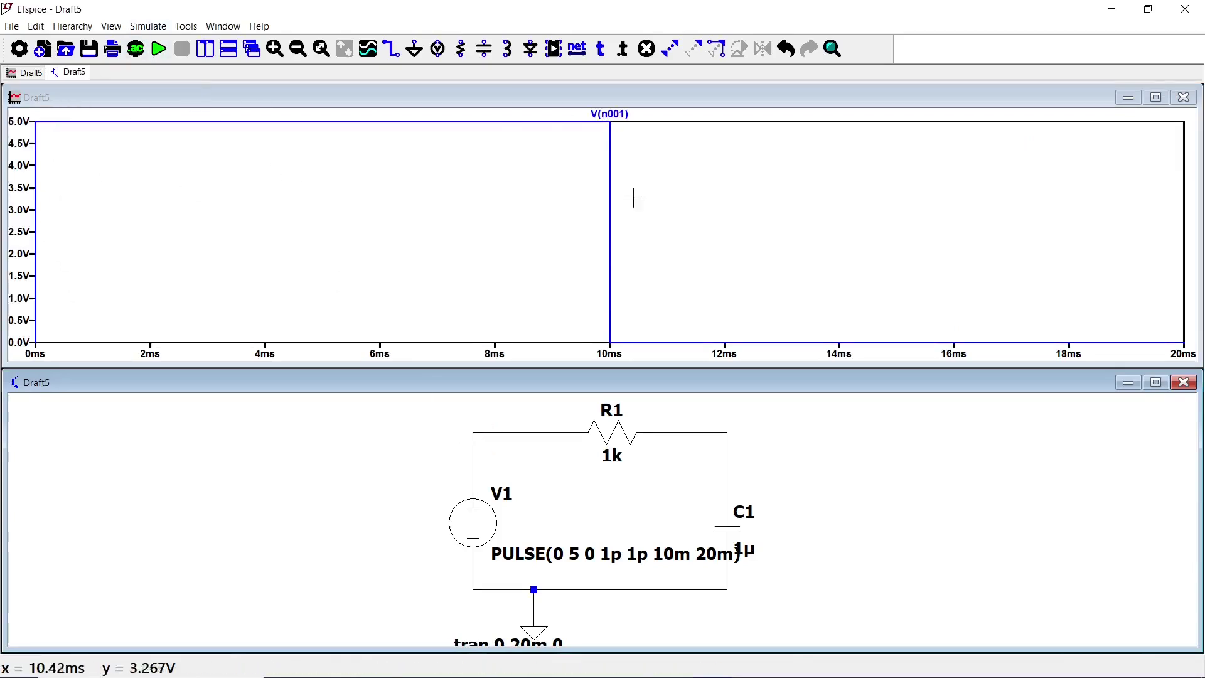
pyautogui.click(729, 431)
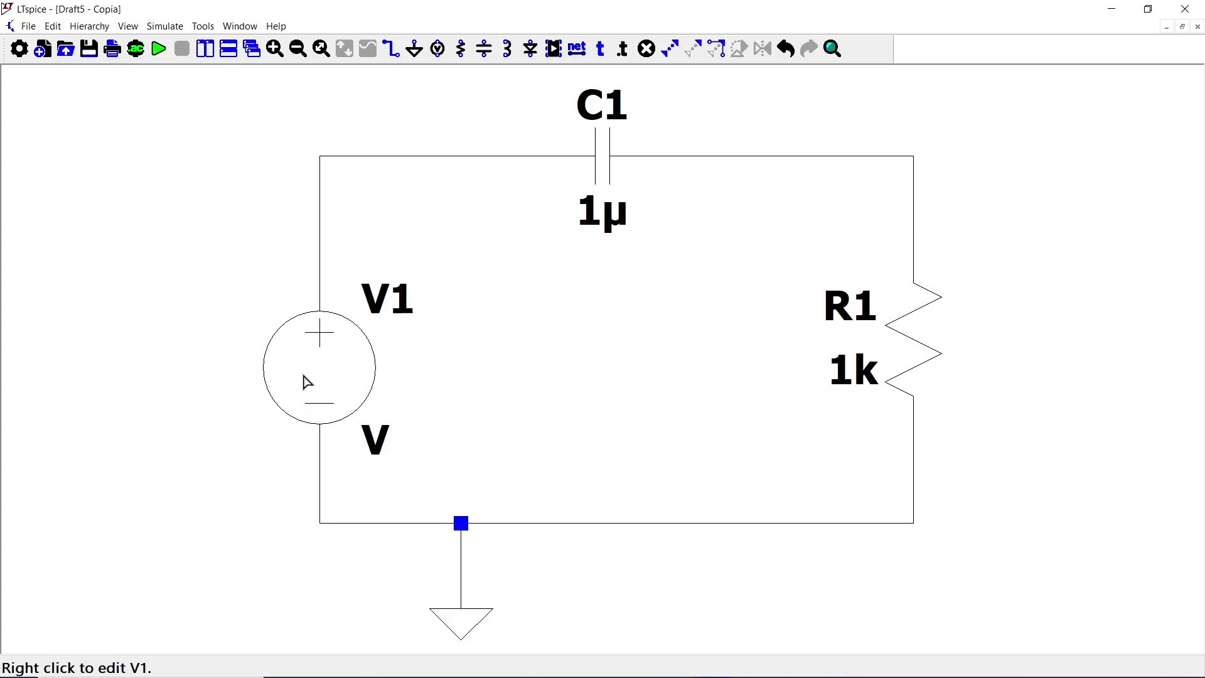
# Give V1 in the C1–R1 circuit a small-signal AC amplitude of 1 and an AC phase of 0.
pyautogui.rightClick(322, 375)
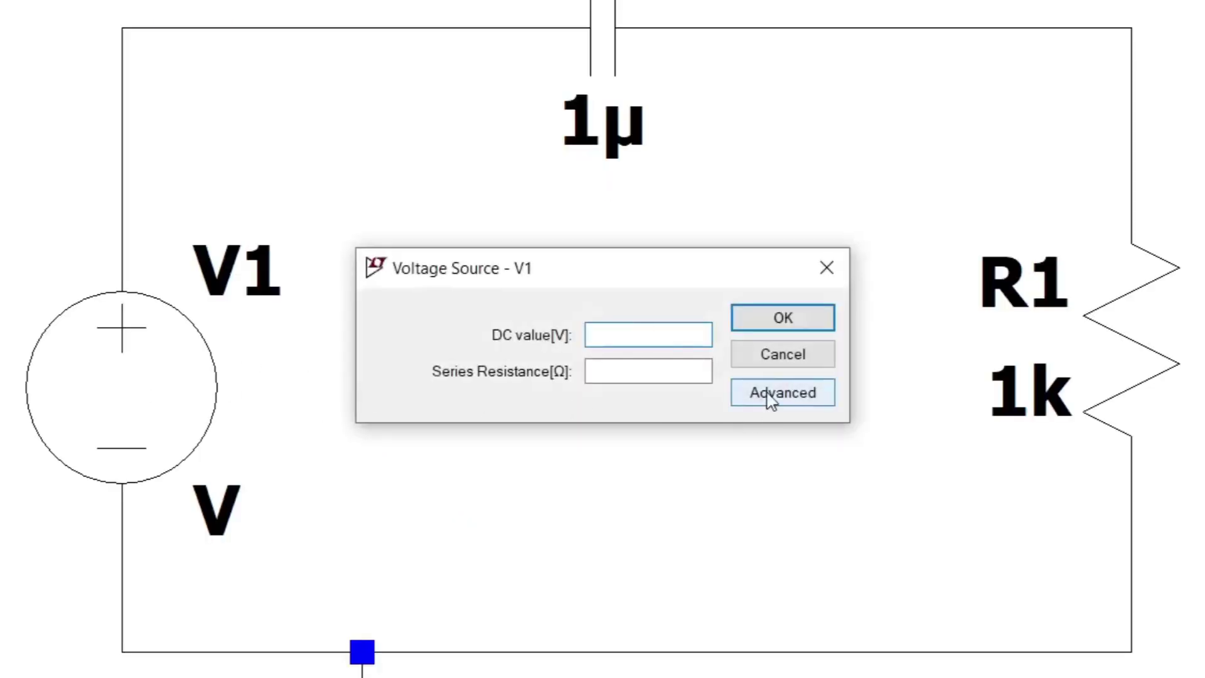
pyautogui.click(771, 399)
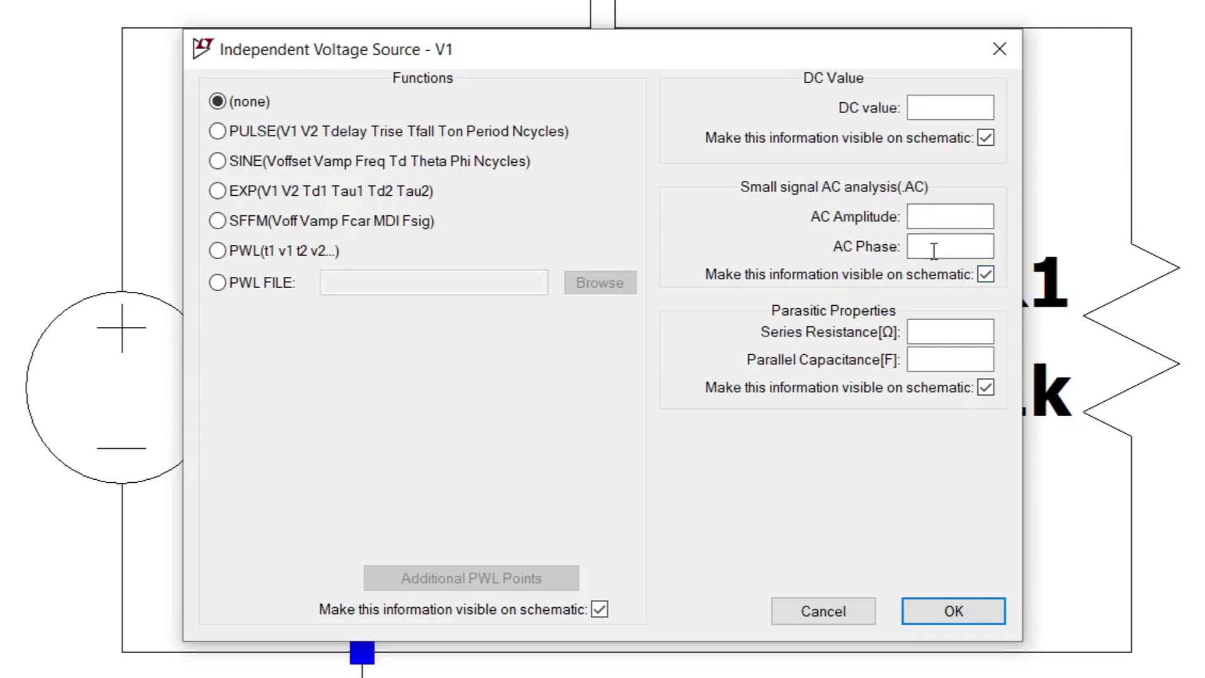
pyautogui.click(939, 214)
pyautogui.write('1')
pyautogui.click(973, 239)
pyautogui.write('0')
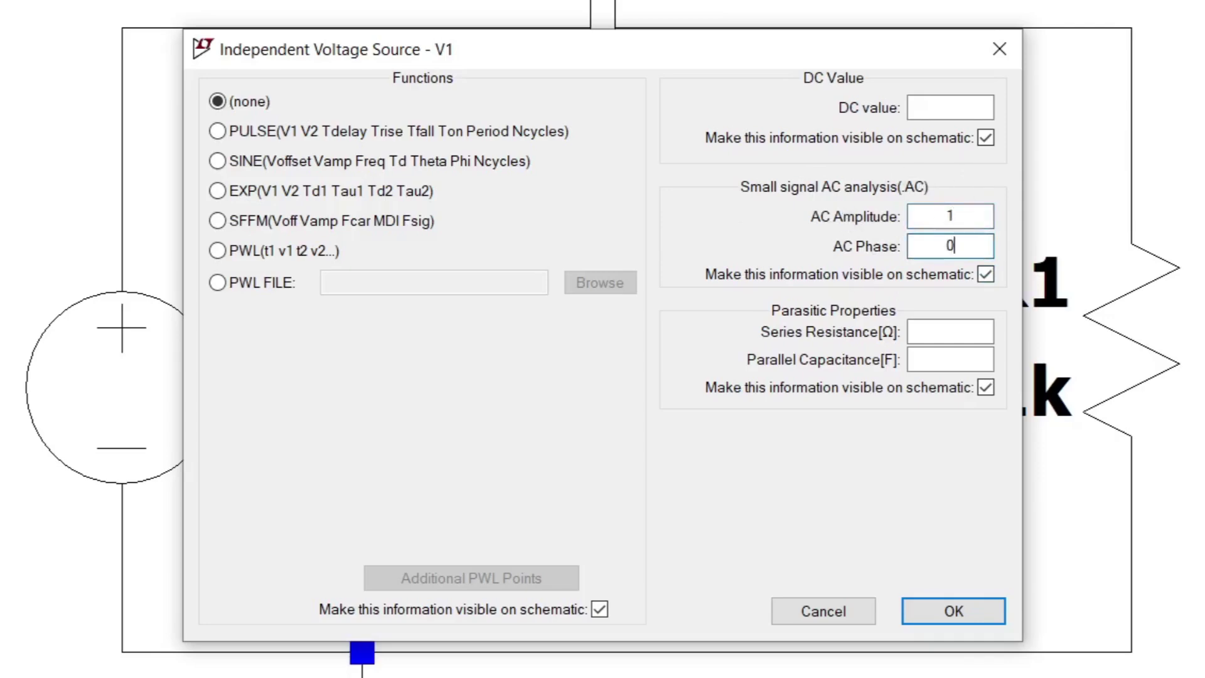
pyautogui.click(998, 612)
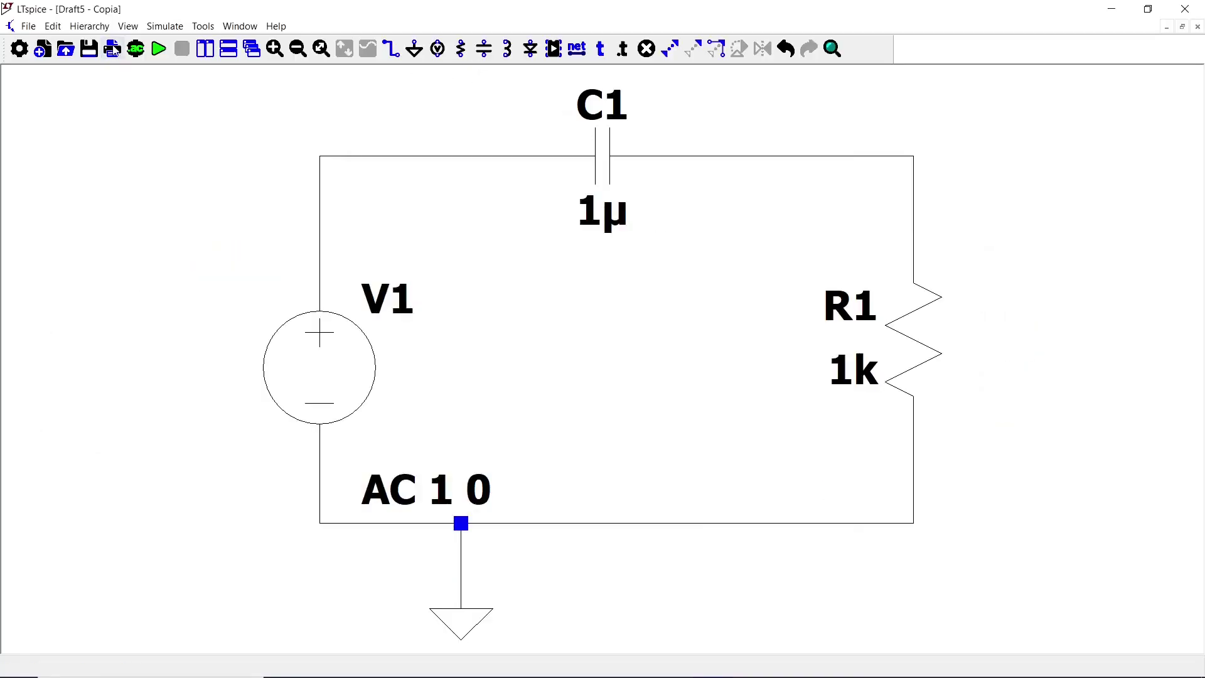
# Configure and run an AC analysis with a decade sweep, 100 points per decade, from 0.1 to 100meg.
pyautogui.click(166, 54)
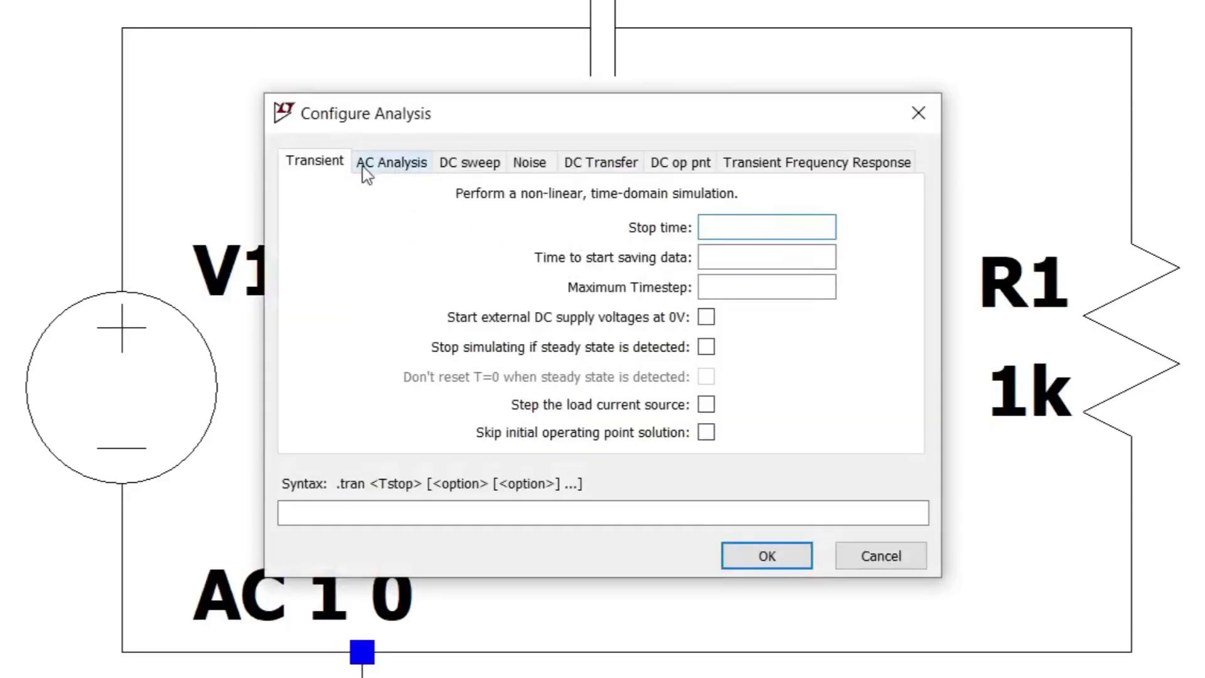
pyautogui.click(388, 168)
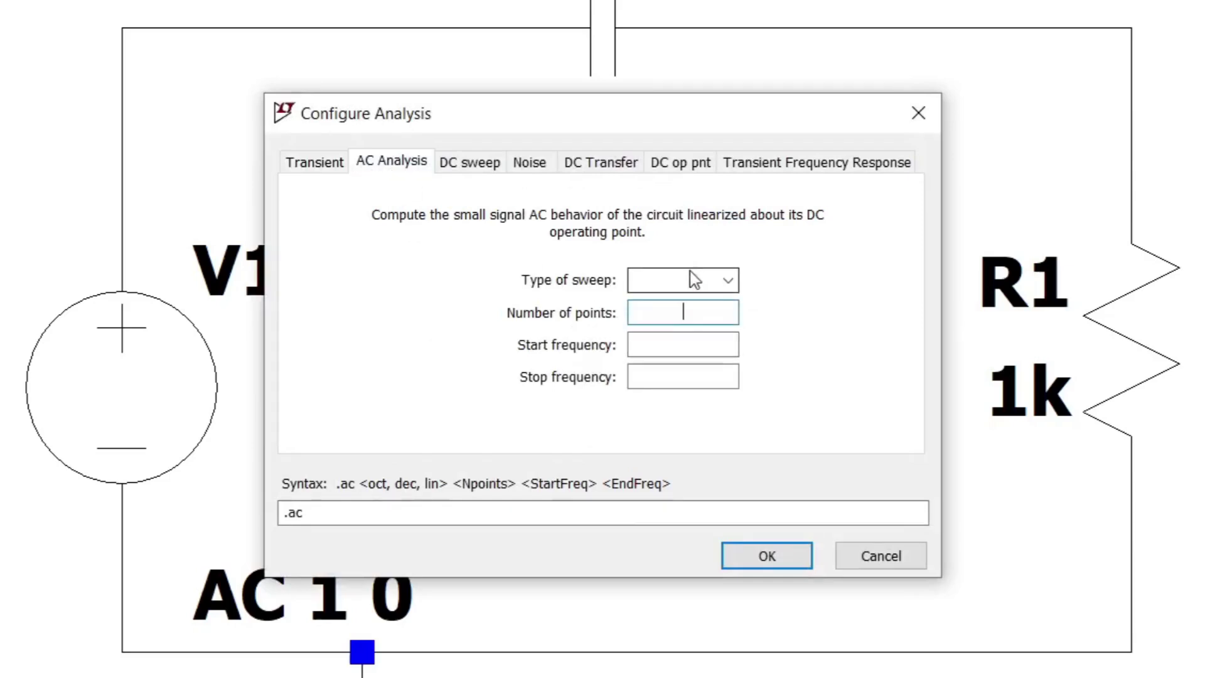
pyautogui.click(729, 281)
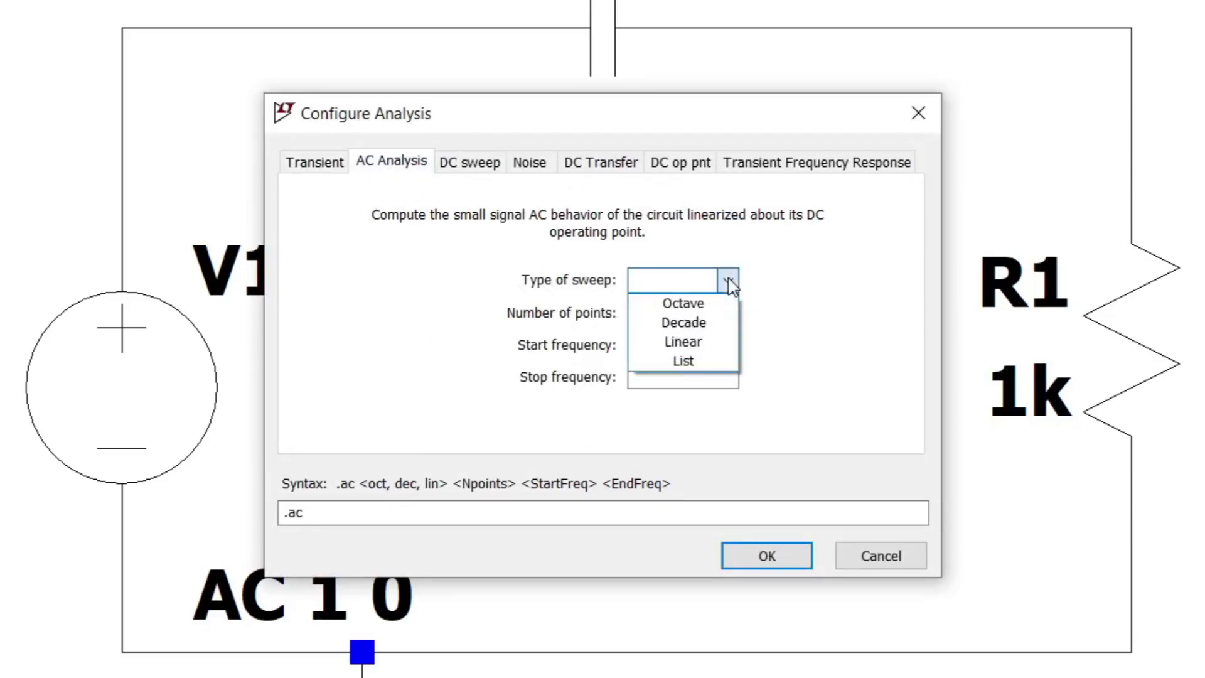
pyautogui.click(710, 324)
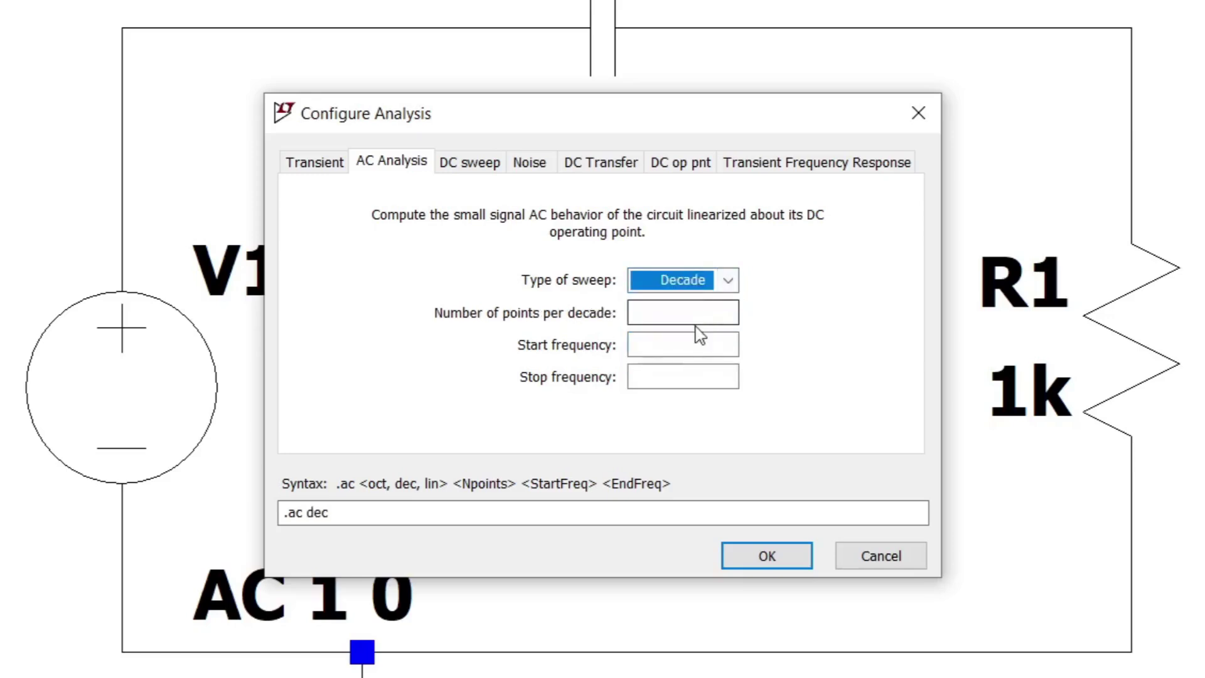
pyautogui.click(660, 319)
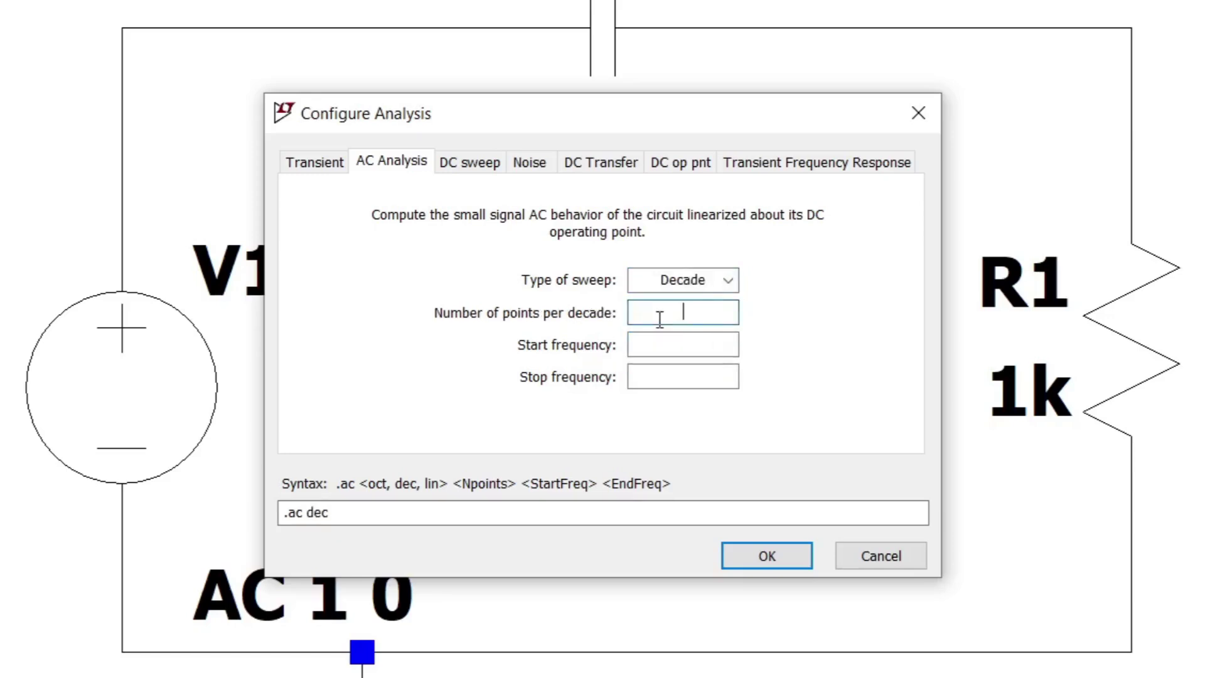
pyautogui.write('100')
pyautogui.click(702, 347)
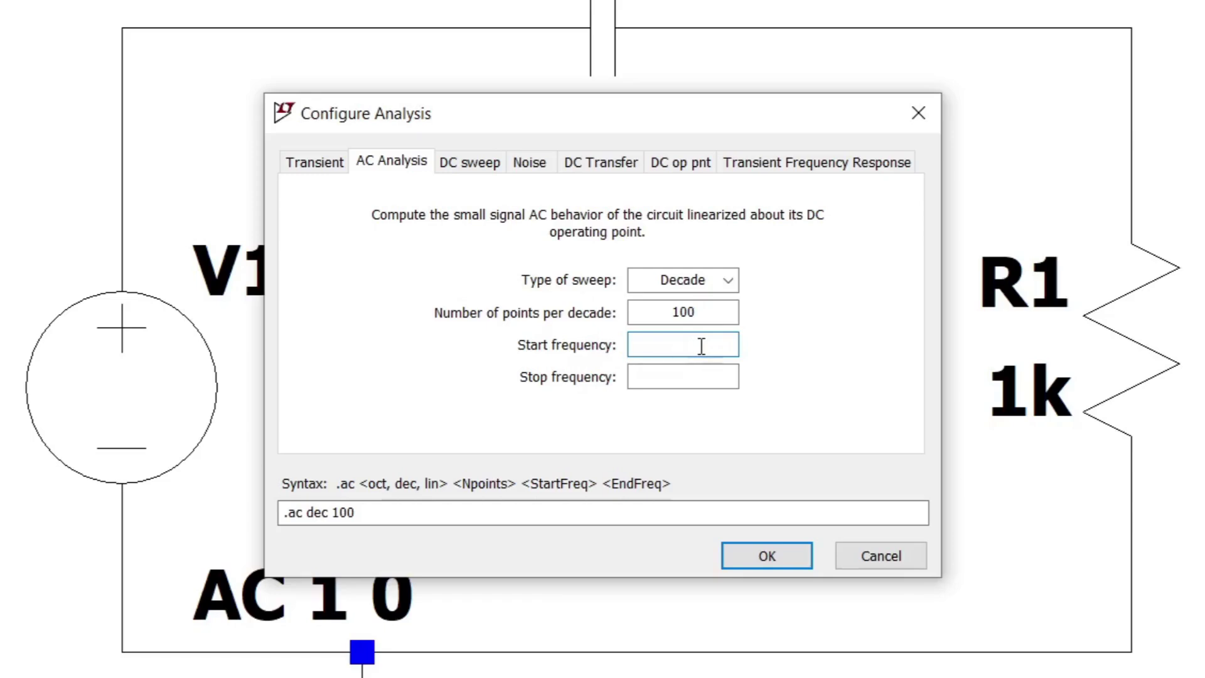
pyautogui.write('0.1')
pyautogui.click(695, 382)
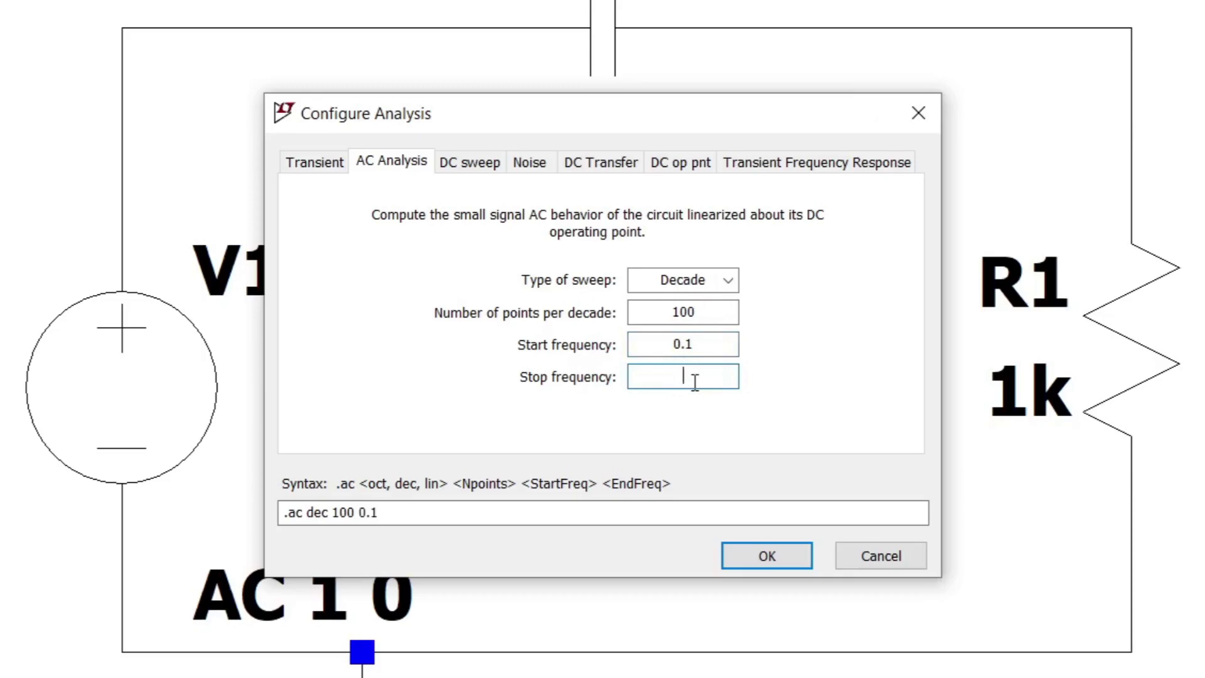
pyautogui.write('100meg')
pyautogui.click(744, 558)
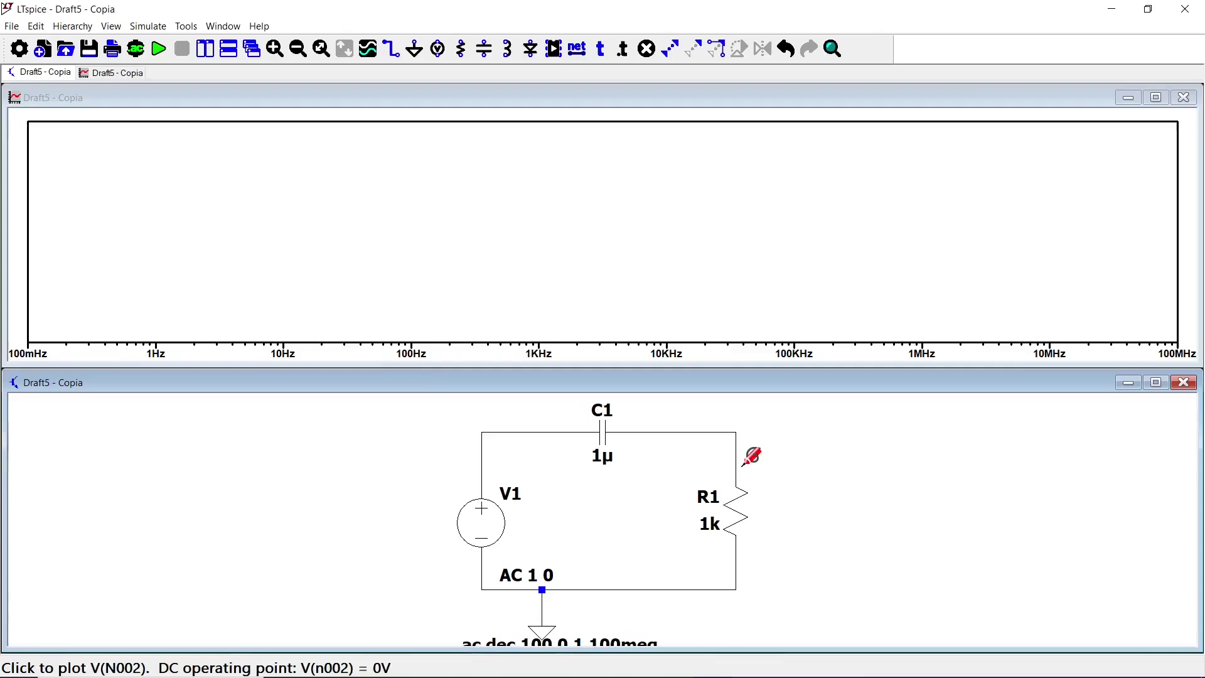
# Plot the voltage at the node between C1 and R1 and move a measurement cursor along its magnitude trace.
pyautogui.click(742, 439)
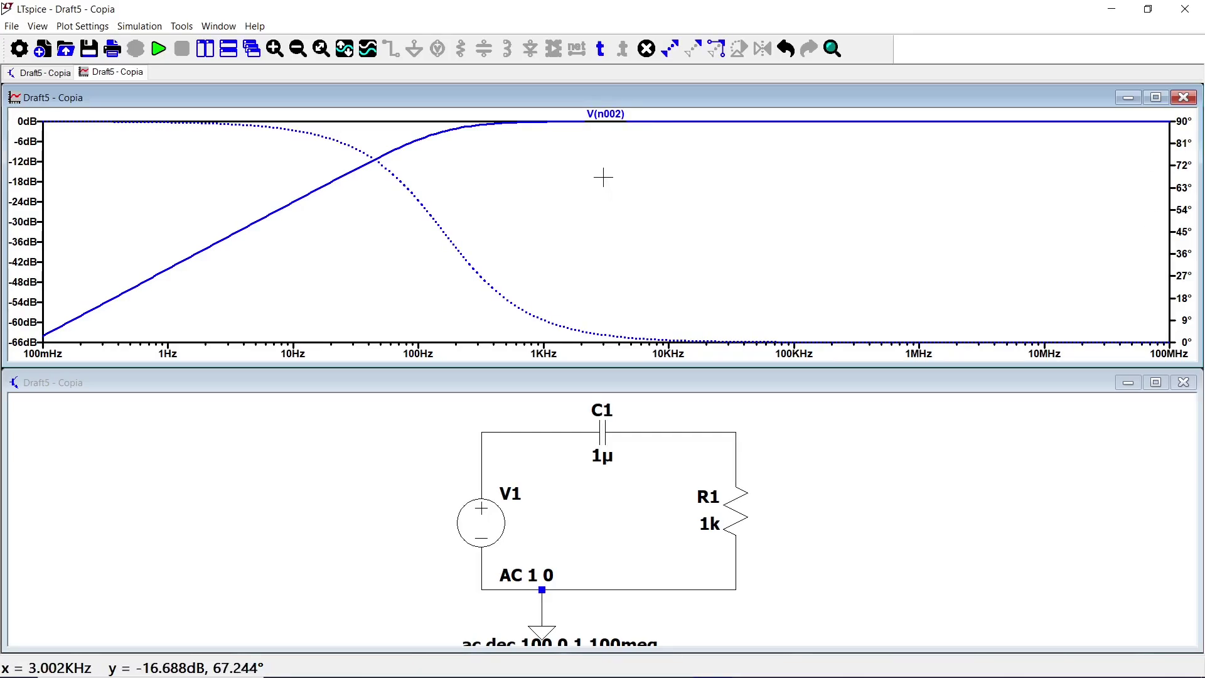
pyautogui.click(606, 114)
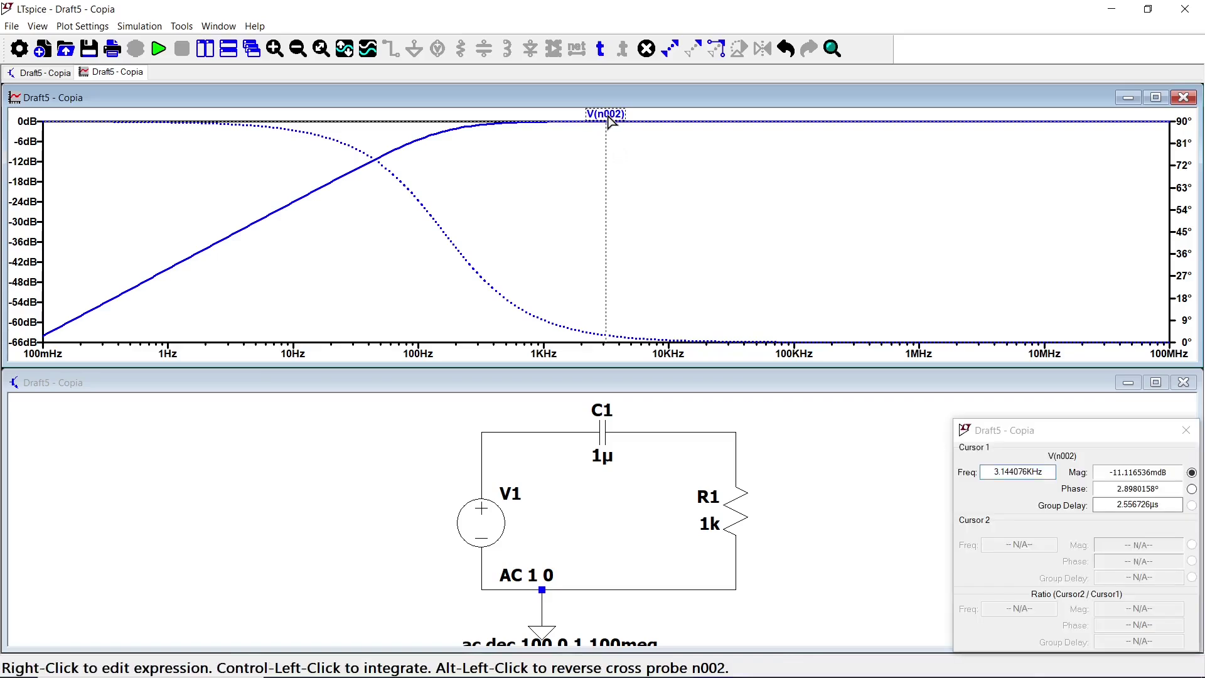
pyautogui.moveTo(1019, 436); pyautogui.dragTo(708, 150)
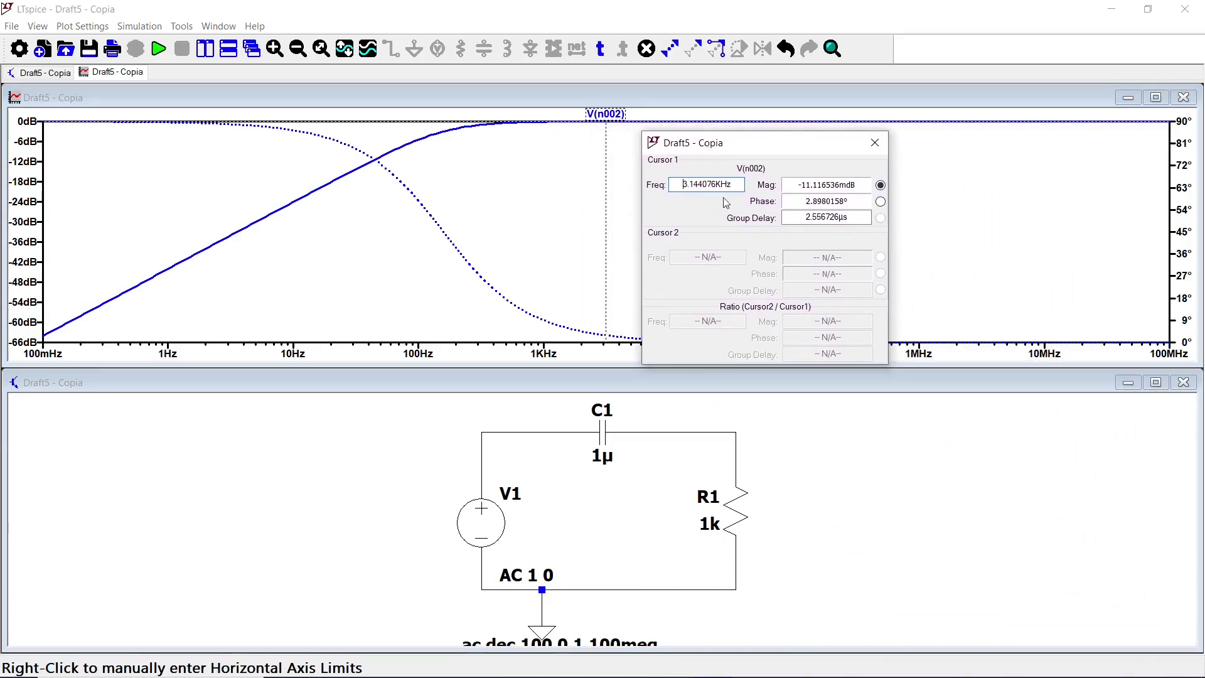
pyautogui.moveTo(605, 134); pyautogui.dragTo(566, 134)
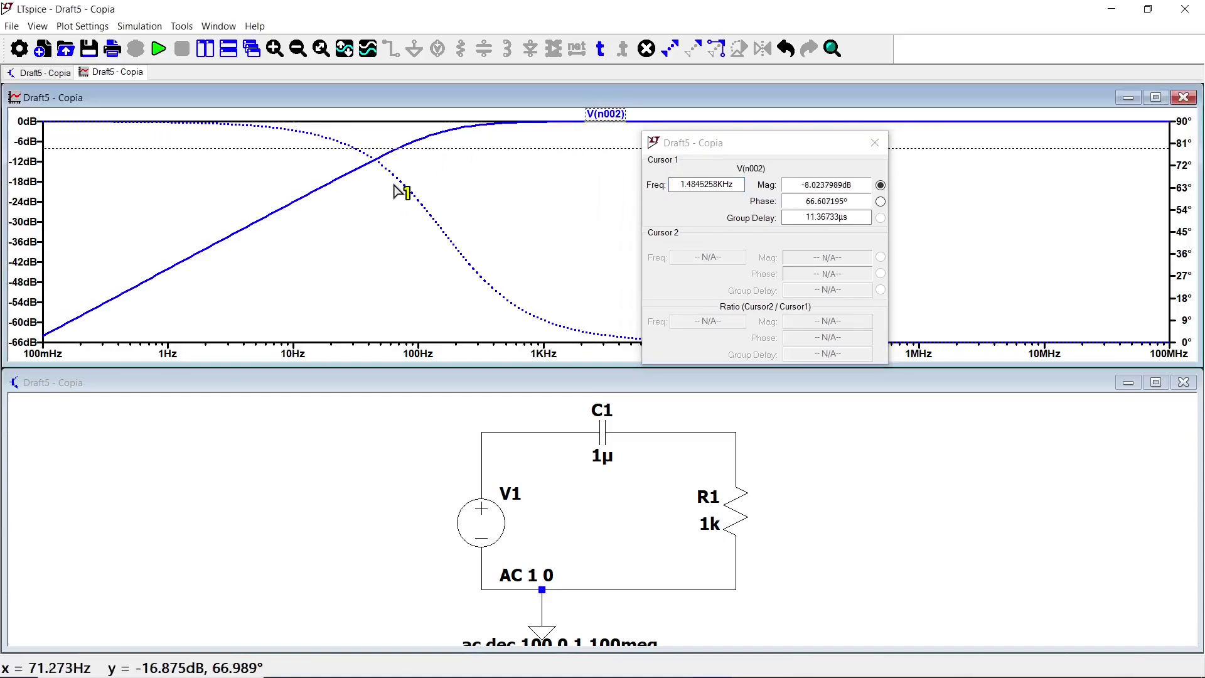
pyautogui.moveTo(312, 293)
pyautogui.mouseDown()
pyautogui.moveTo(110, 333)
pyautogui.moveTo(223, 235)
pyautogui.moveTo(370, 168)
pyautogui.moveTo(474, 132)
pyautogui.moveTo(513, 132)
pyautogui.moveTo(483, 133)
pyautogui.moveTo(418, 224)
pyautogui.moveTo(328, 314)
pyautogui.moveTo(287, 333)
pyautogui.moveTo(339, 279)
pyautogui.moveTo(397, 149)
pyautogui.moveTo(458, 139)
pyautogui.mouseUp()
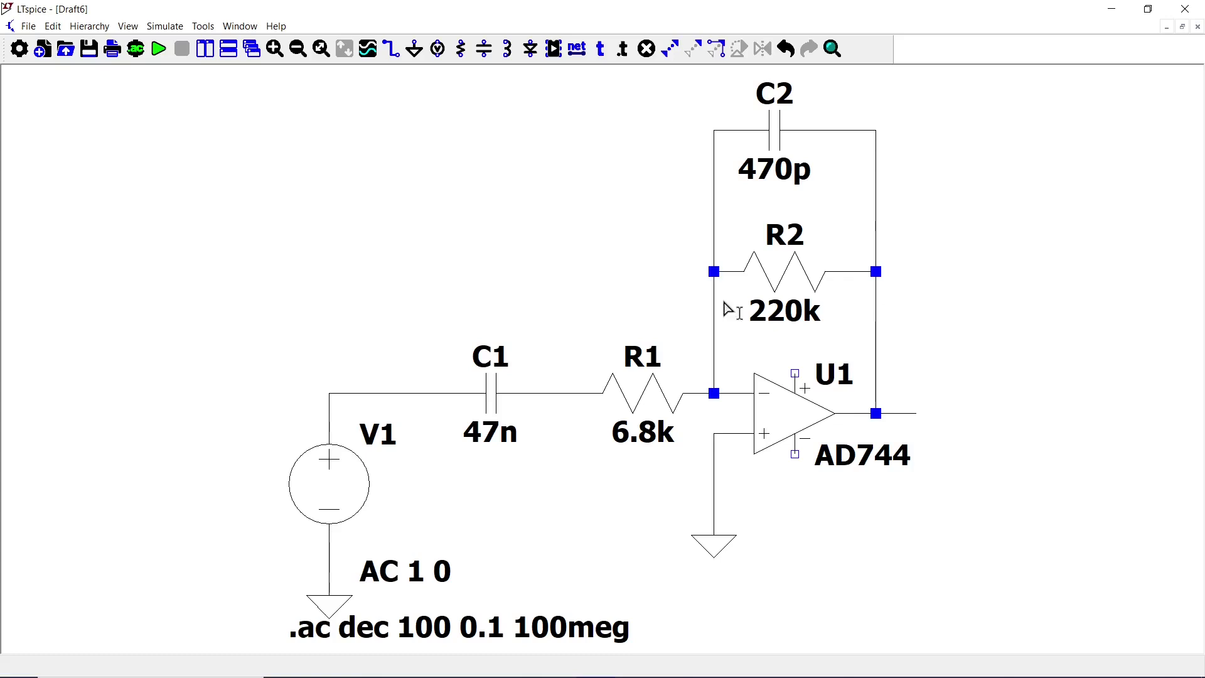
# Run the op-amp circuit's AC simulation and plot the voltage at U1's output.
pyautogui.click(159, 49)
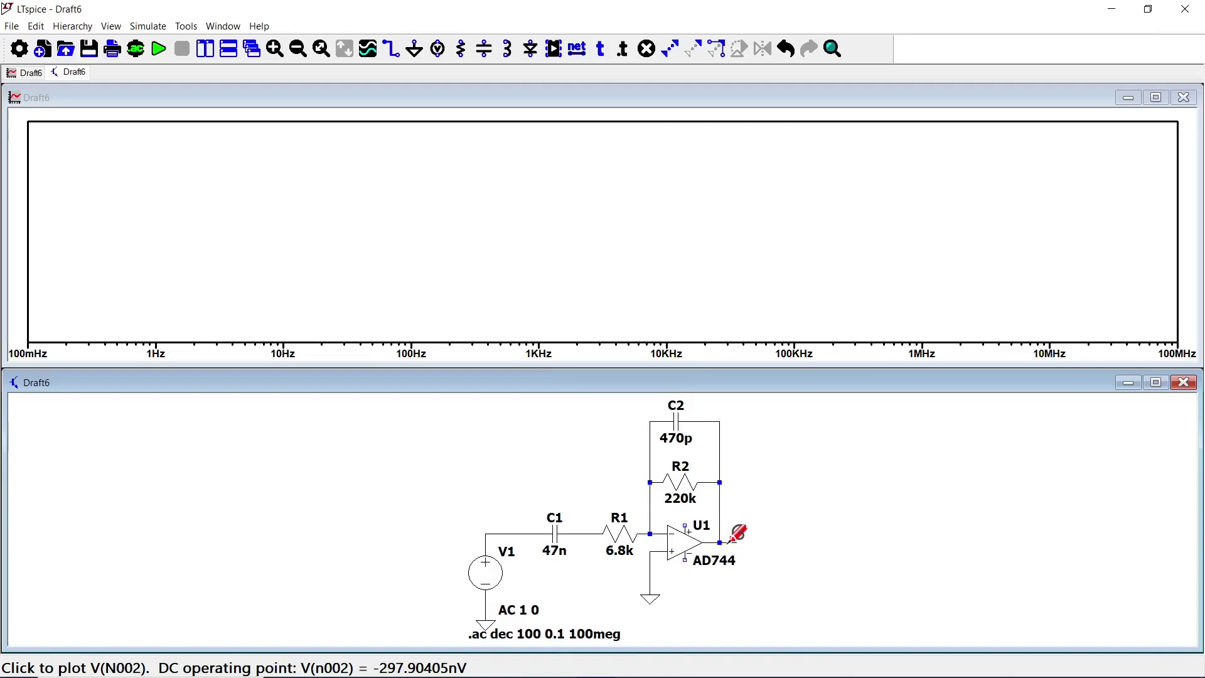
pyautogui.click(729, 541)
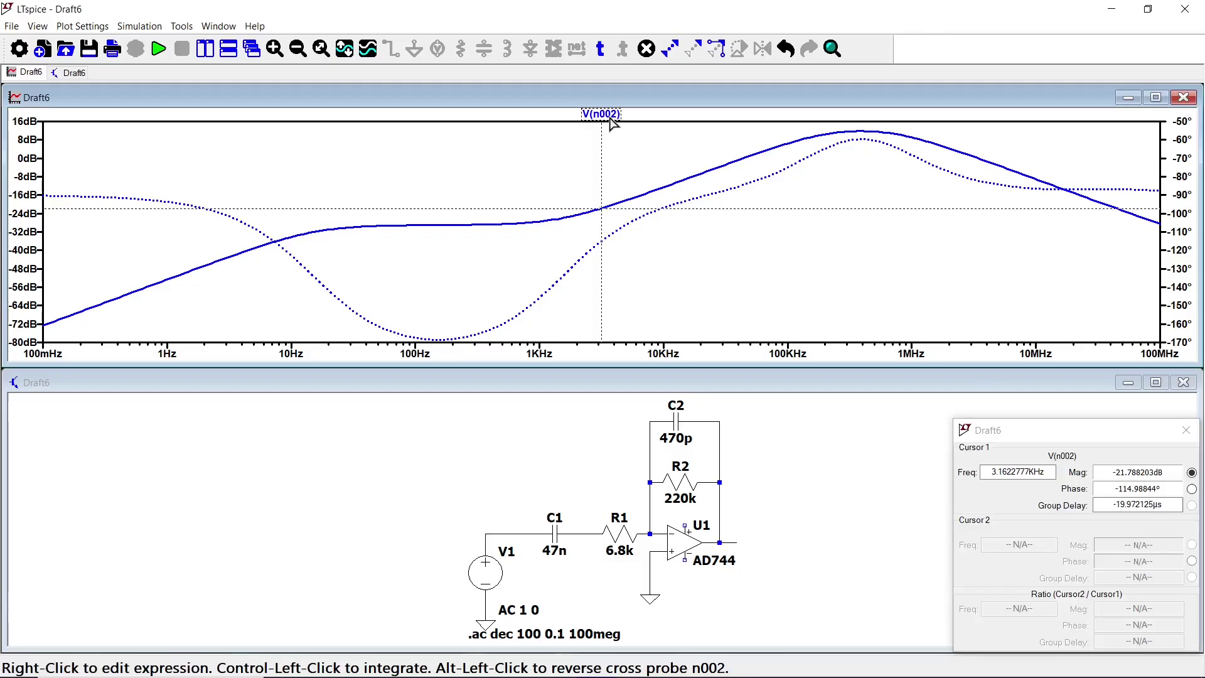
# Place cursor 1 on the output trace at about 764 Hz and cursor 2 at the magnitude peak, about 411 kHz.
pyautogui.click(652, 230)
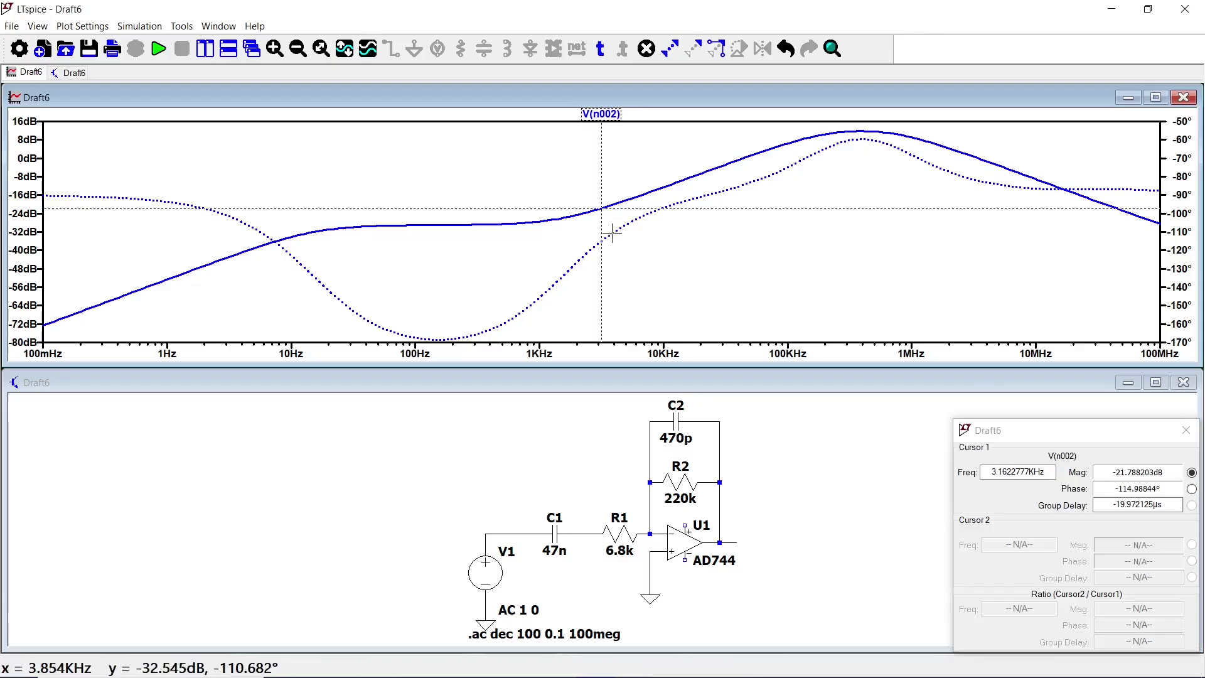
pyautogui.moveTo(602, 231); pyautogui.dragTo(525, 244)
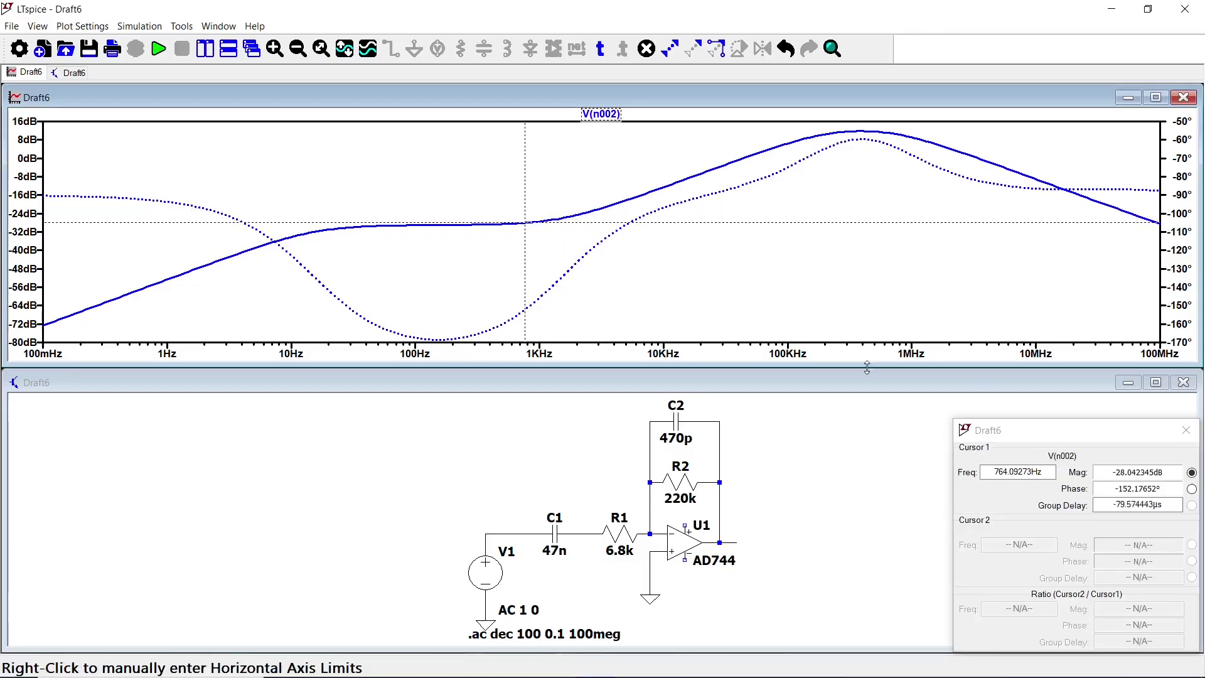
pyautogui.moveTo(990, 428); pyautogui.dragTo(816, 270)
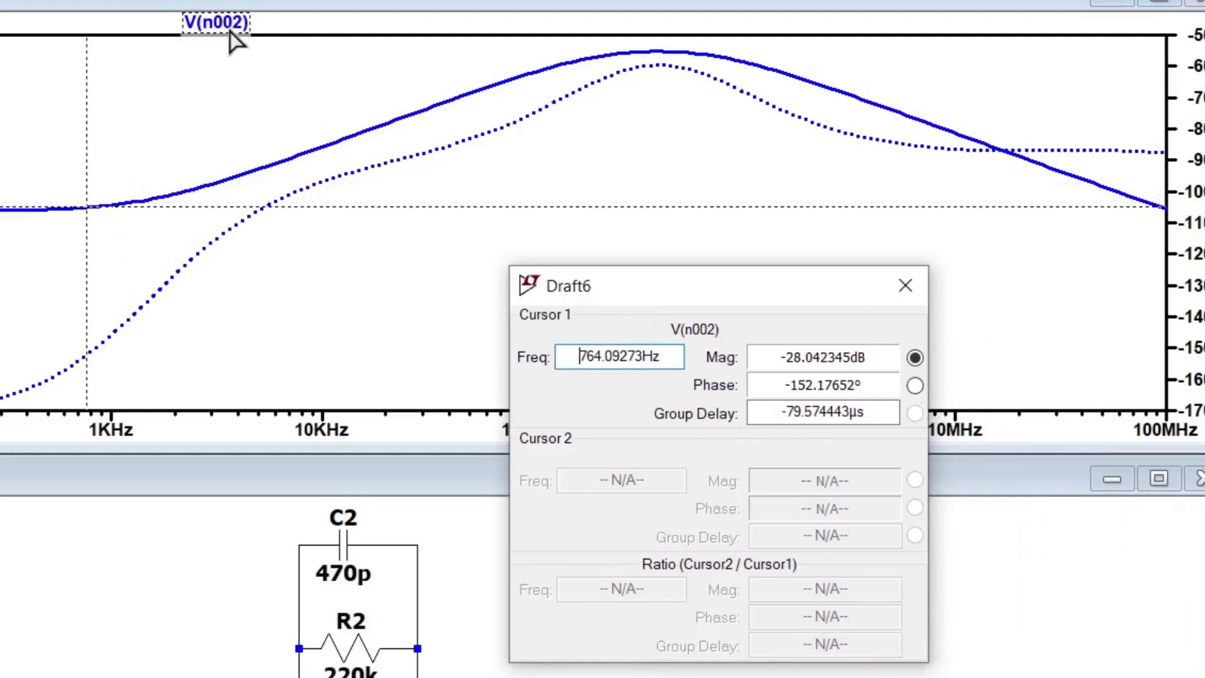
pyautogui.click(609, 118)
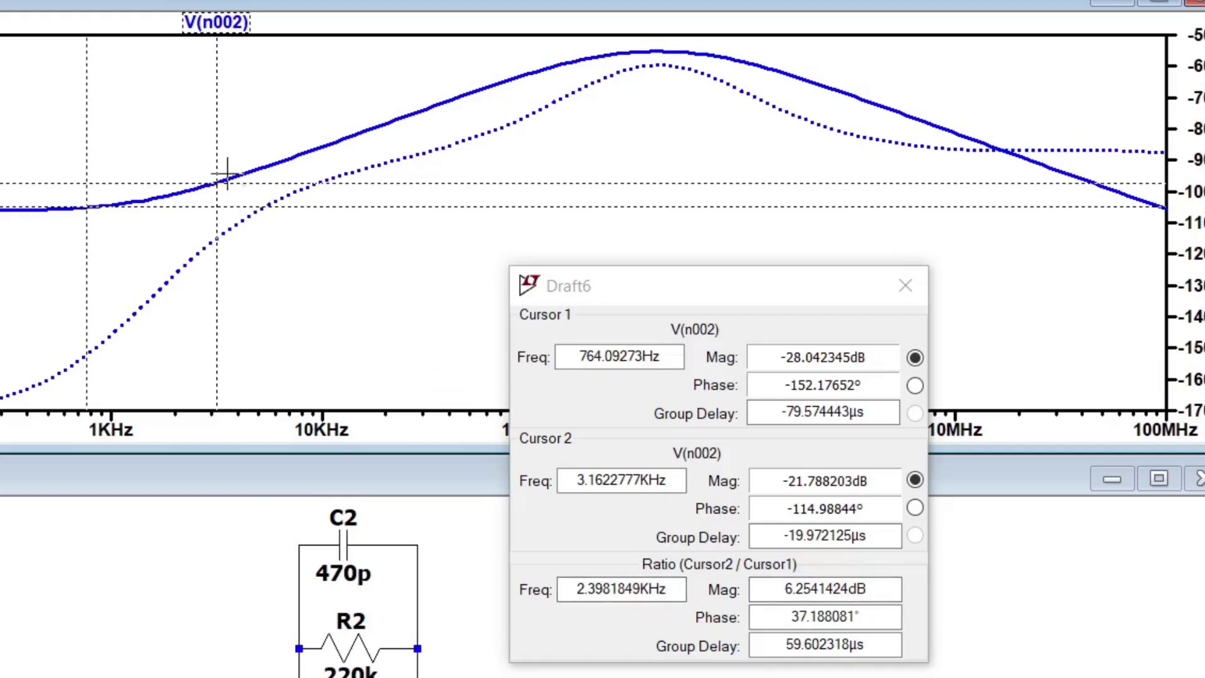
pyautogui.moveTo(225, 192); pyautogui.dragTo(664, 100)
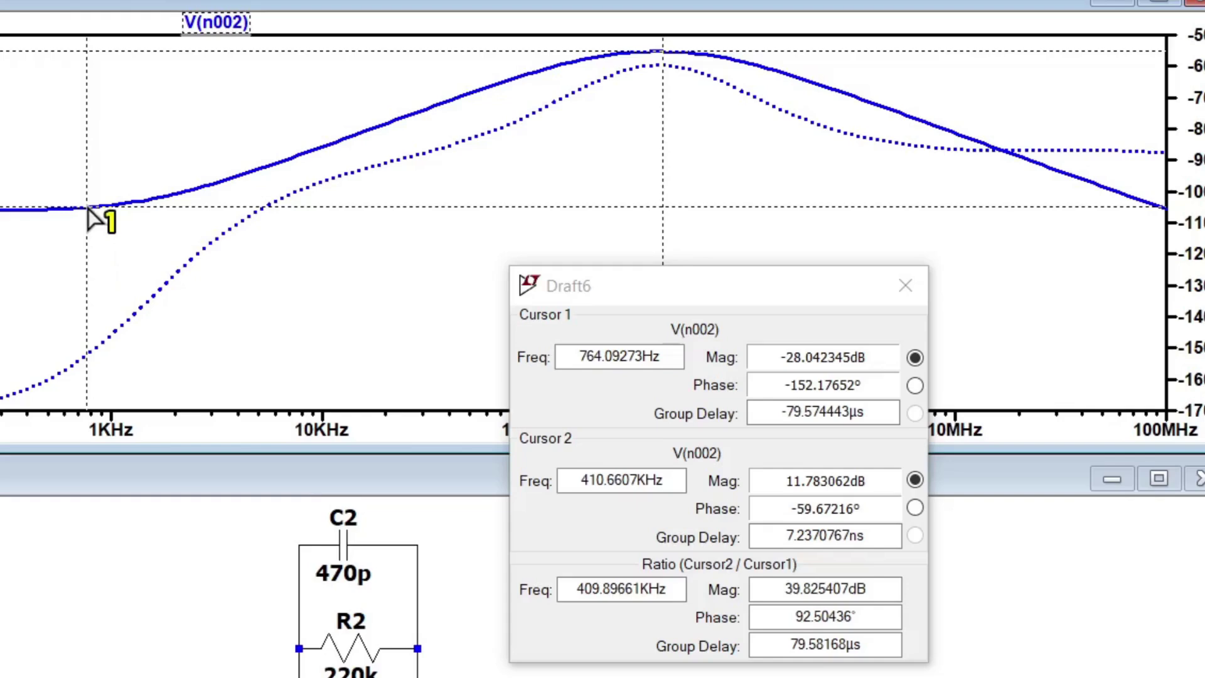
# Move cursor 1 to about 144 kHz on the rising slope and cursor 2 onto the falling slope beyond the peak.
pyautogui.moveTo(88, 209)
pyautogui.mouseDown()
pyautogui.moveTo(295, 214)
pyautogui.moveTo(292, 192)
pyautogui.moveTo(493, 135)
pyautogui.moveTo(568, 129)
pyautogui.mouseUp()
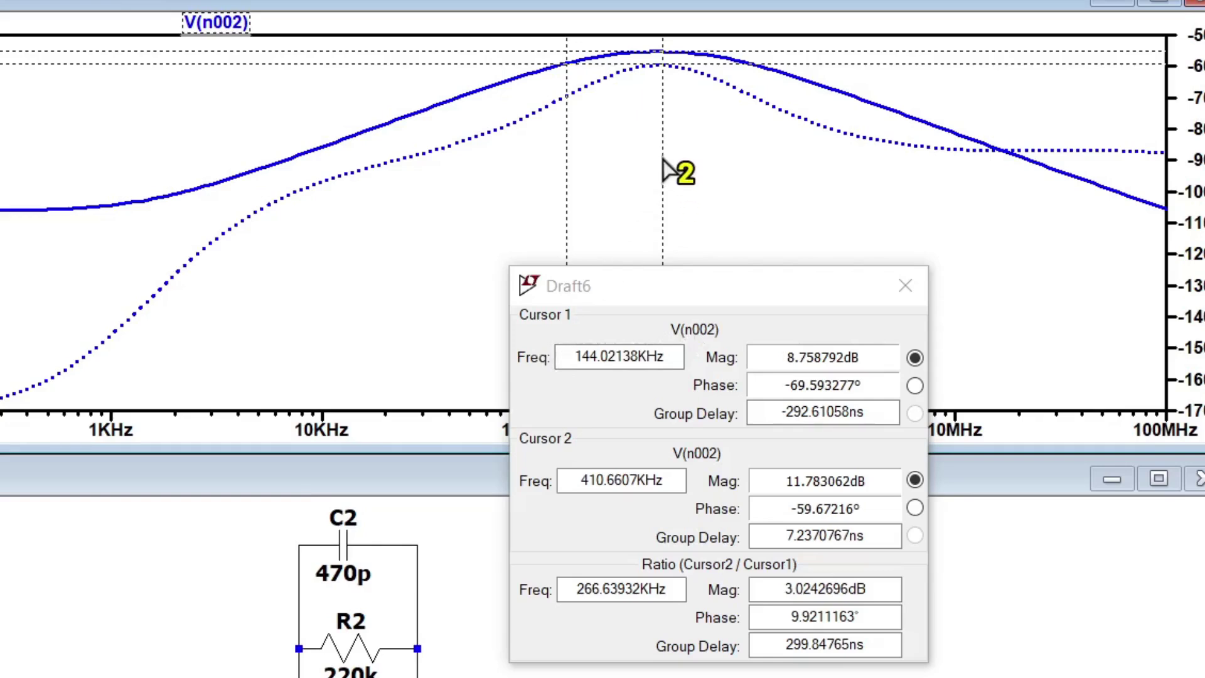
pyautogui.moveTo(664, 160); pyautogui.dragTo(798, 219)
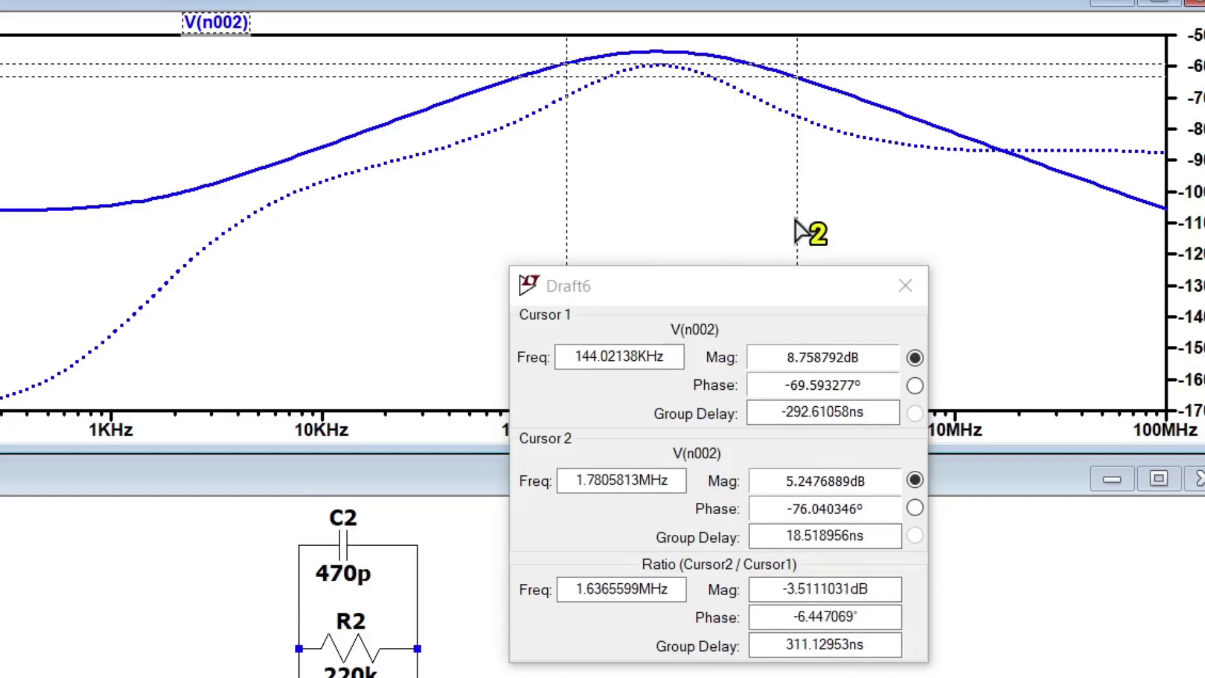
pyautogui.moveTo(797, 227); pyautogui.dragTo(749, 231)
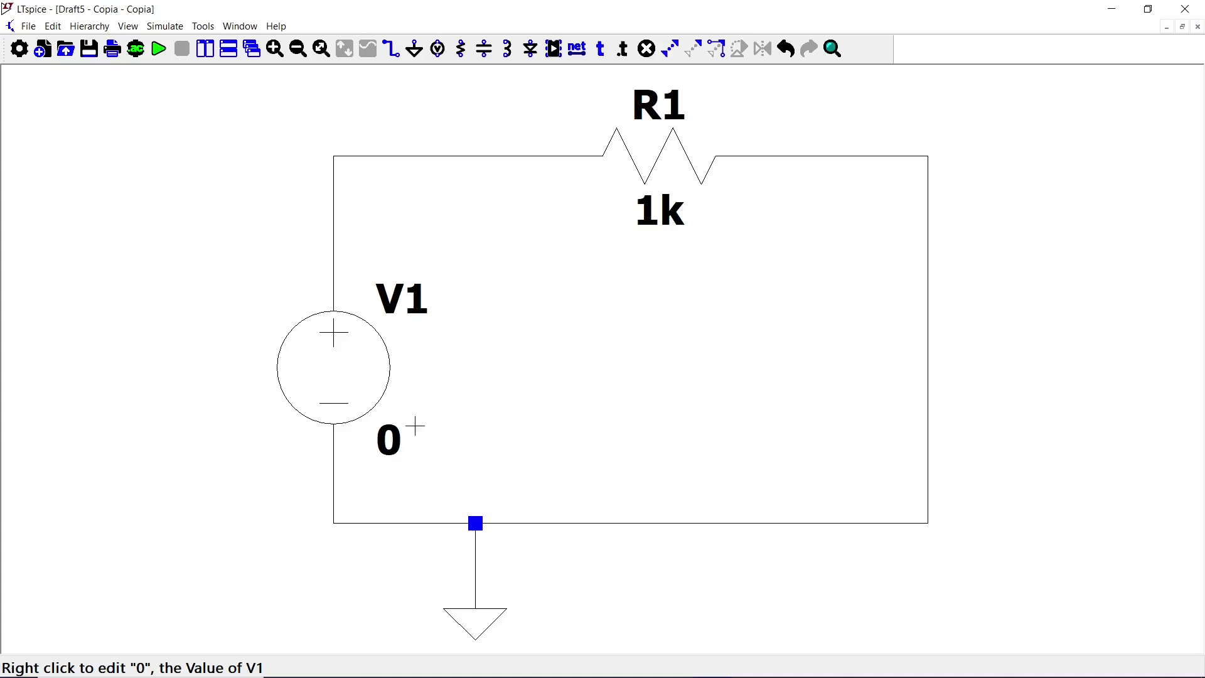
# Set up a DC sweep analysis with V1 as the first source and a linear sweep type.
pyautogui.click(159, 49)
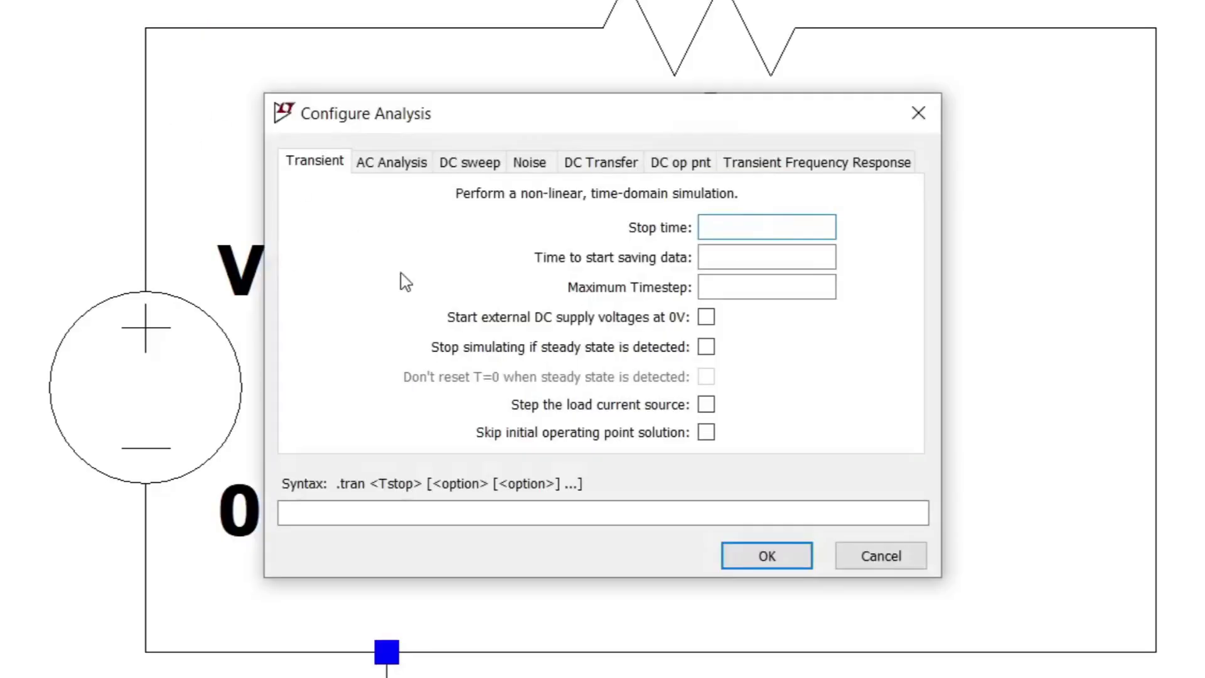
pyautogui.click(487, 164)
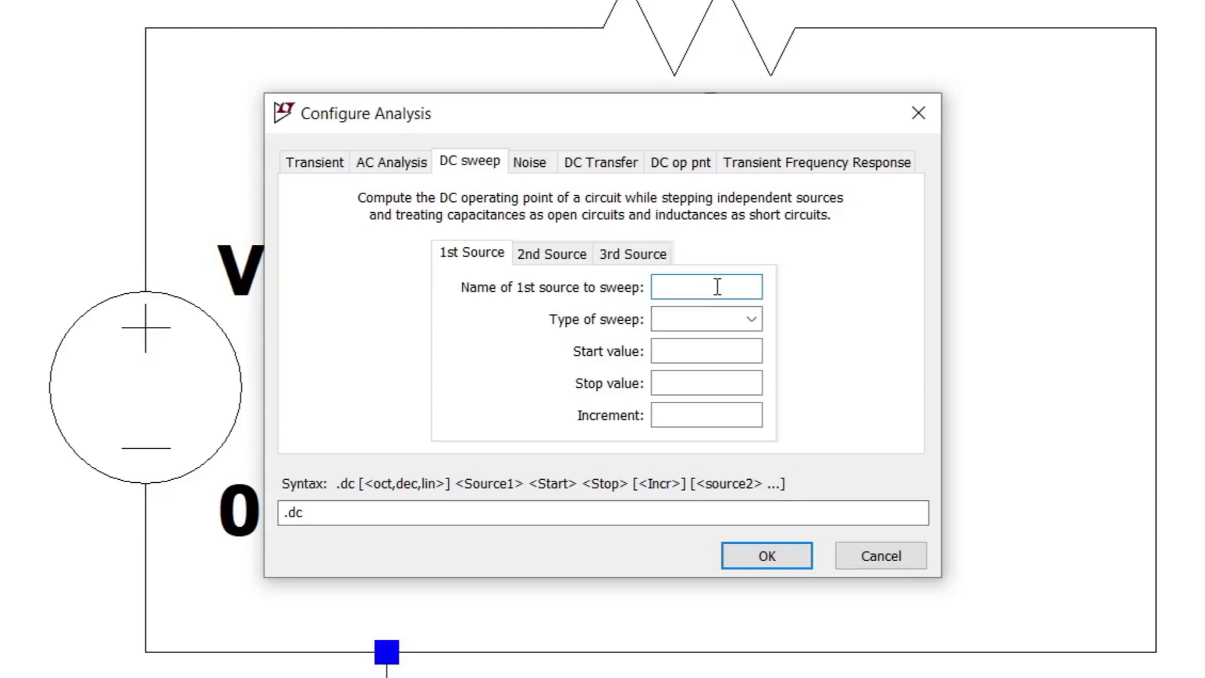
pyautogui.write('V')
pyautogui.write('1')
pyautogui.press('BackSpace')
pyautogui.write('1')
pyautogui.moveTo(537, 120); pyautogui.dragTo(648, 115)
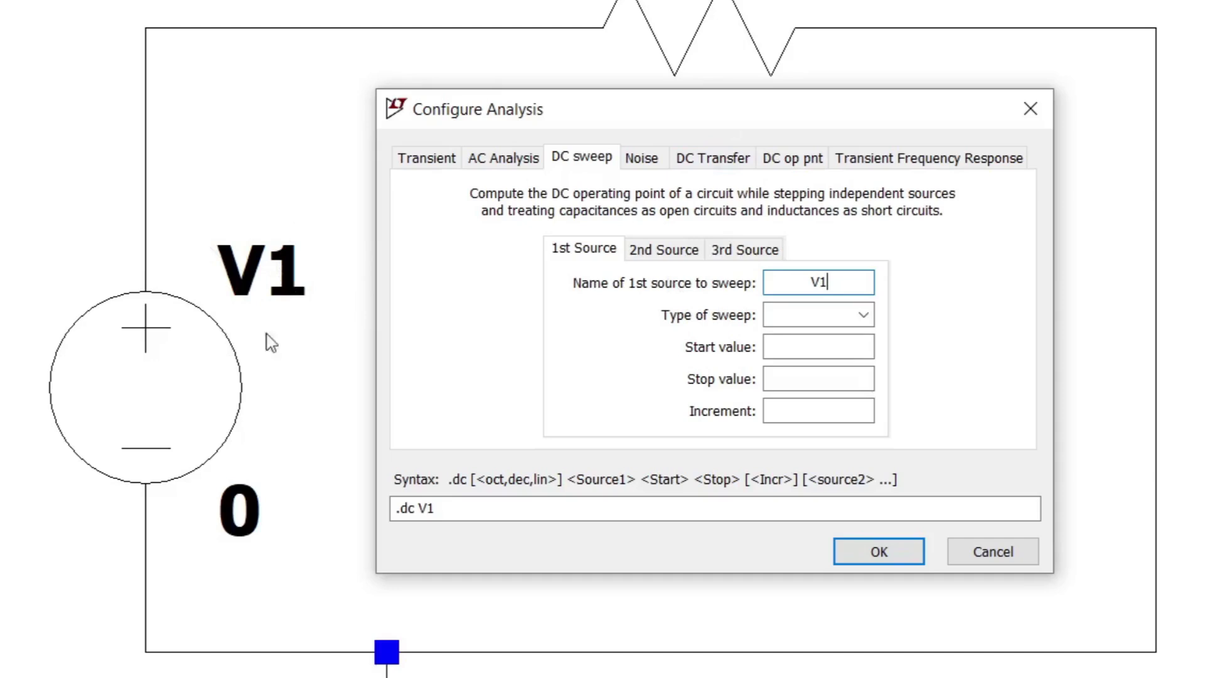
pyautogui.click(814, 323)
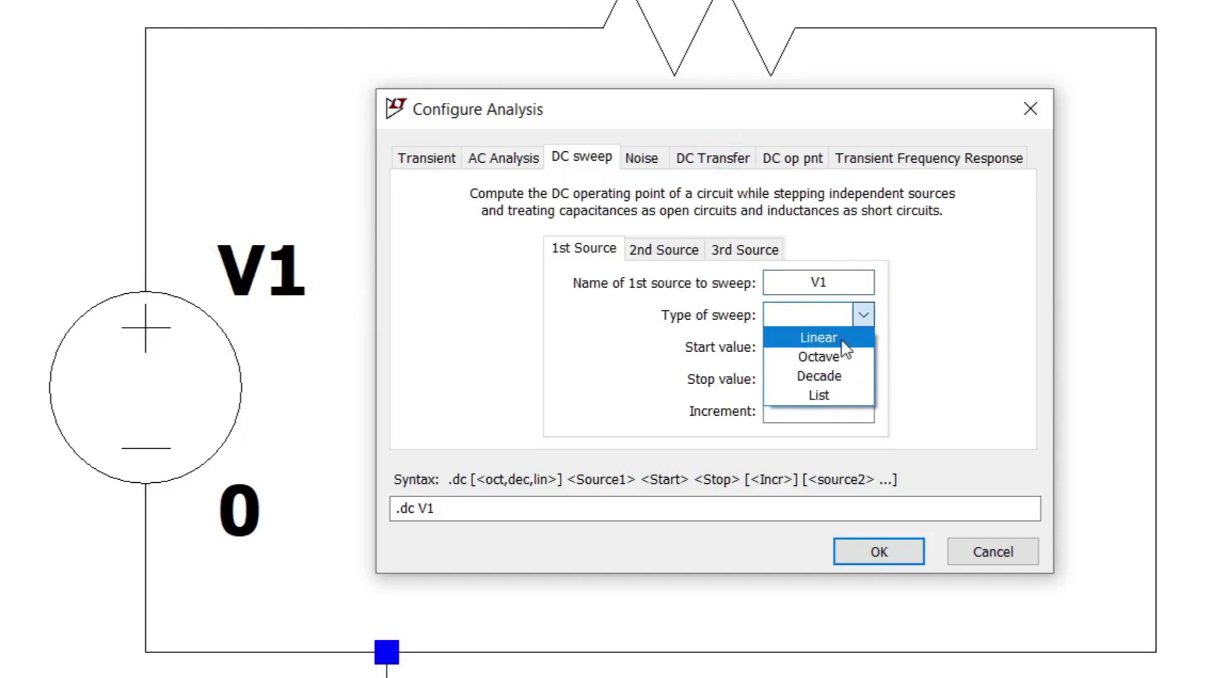
pyautogui.click(843, 341)
# Set the sweep's start value to 0, stop value to 100 and increment to 1, and run the simulation.
pyautogui.click(844, 347)
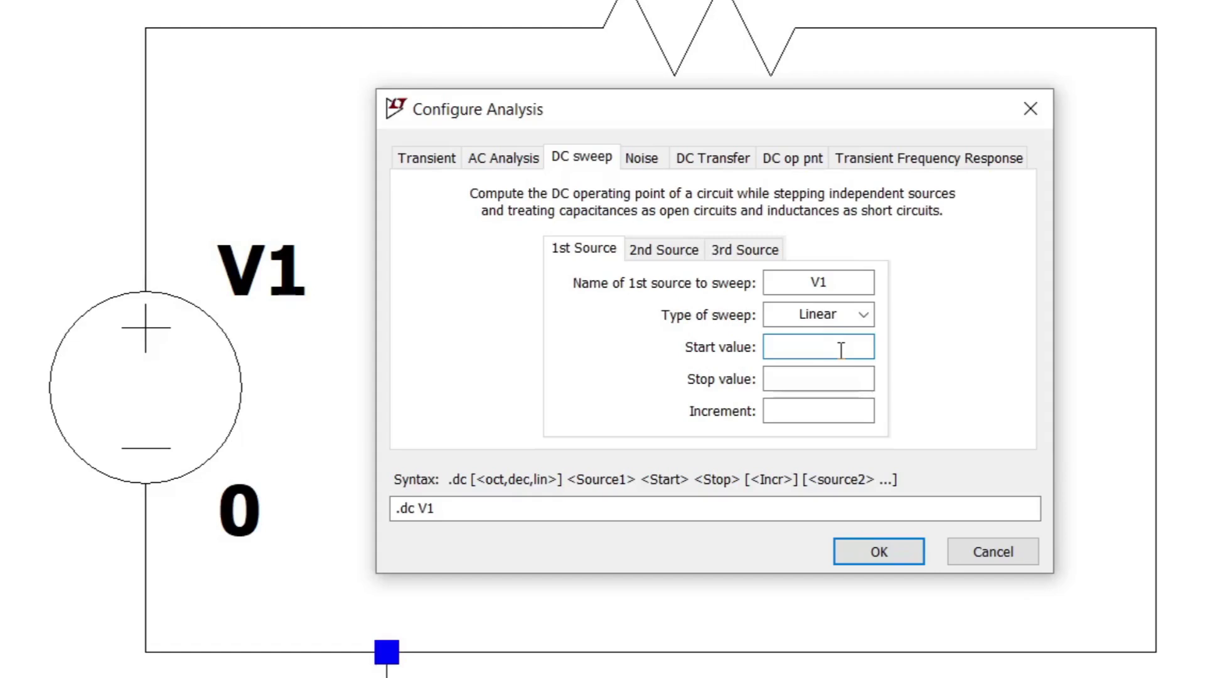
pyautogui.write('0')
pyautogui.click(818, 380)
pyautogui.write('100')
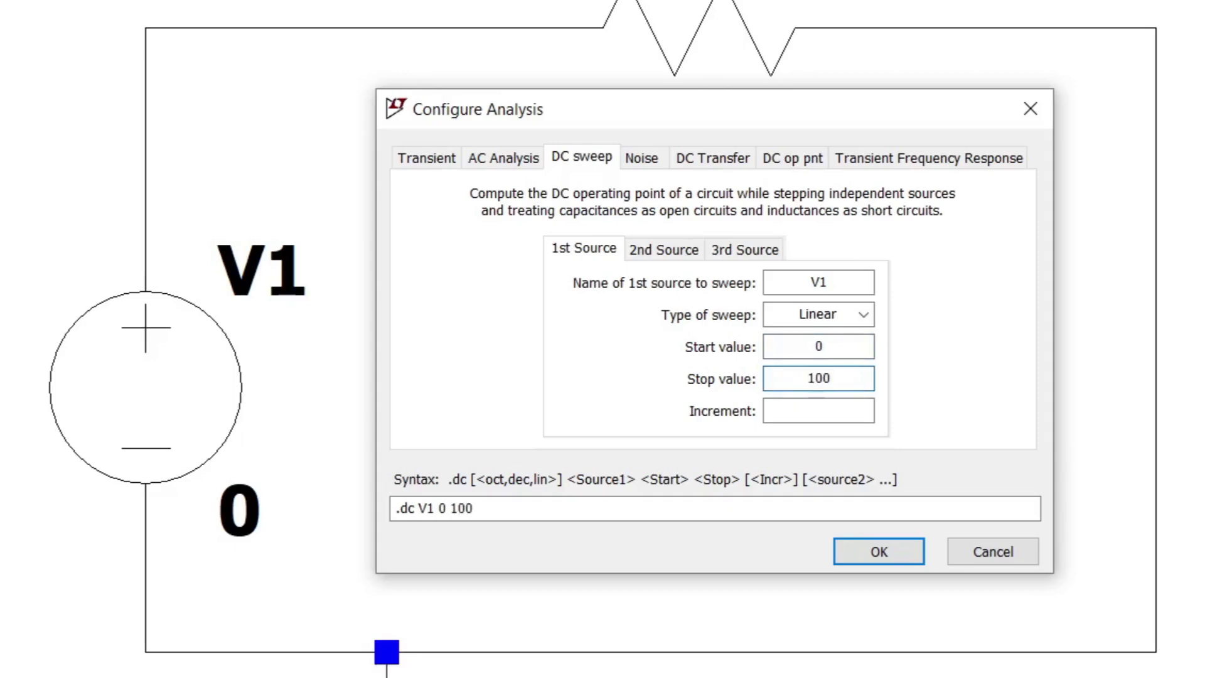
pyautogui.click(822, 412)
pyautogui.write('1')
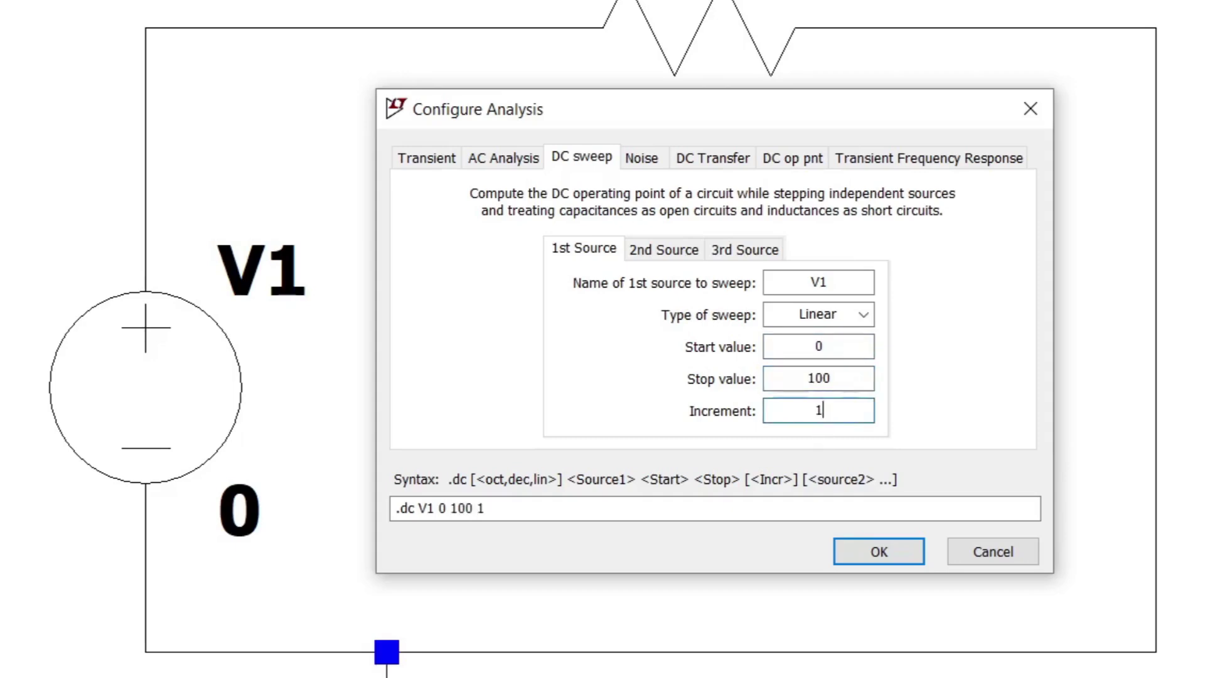
pyautogui.click(890, 554)
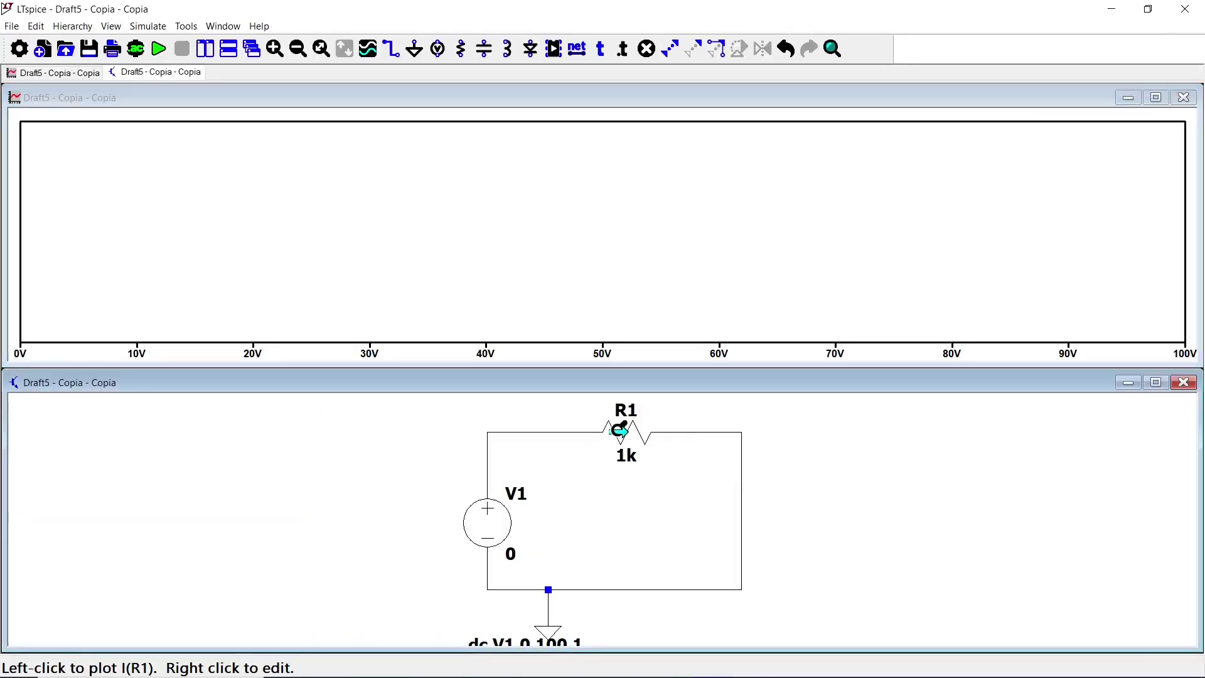
# Plot the current through R1 and move a measurement cursor along its trace to about 58.8 V.
pyautogui.click(628, 433)
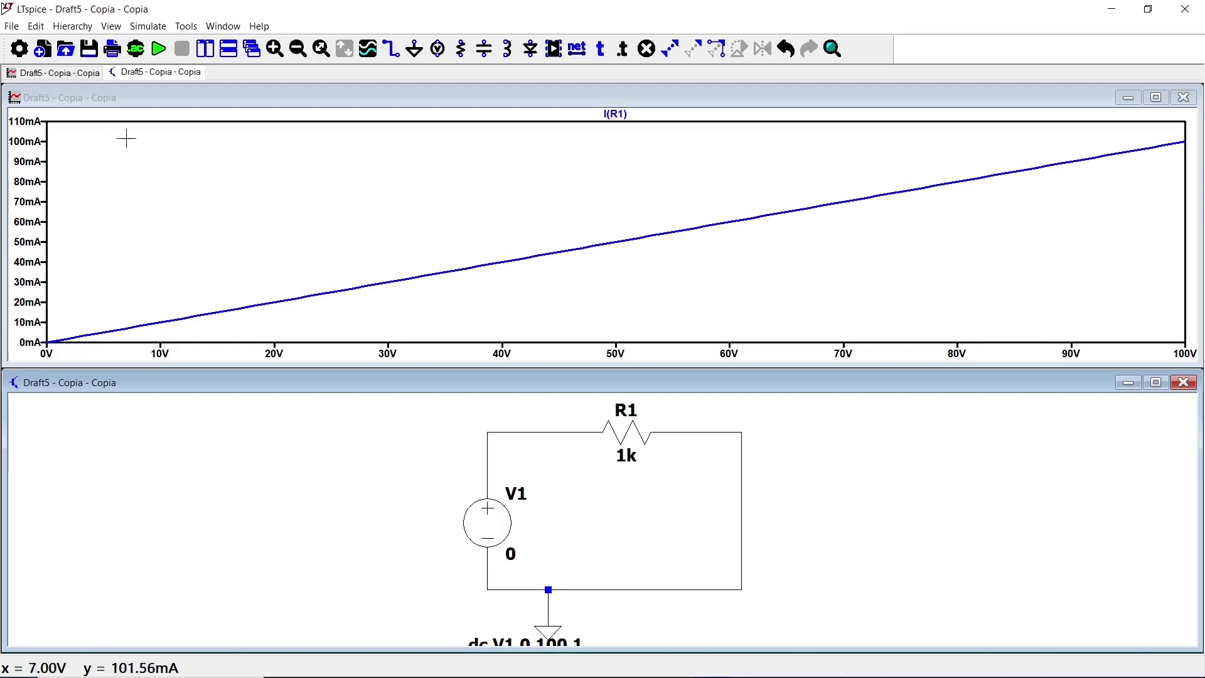
pyautogui.click(614, 114)
pyautogui.click(614, 114)
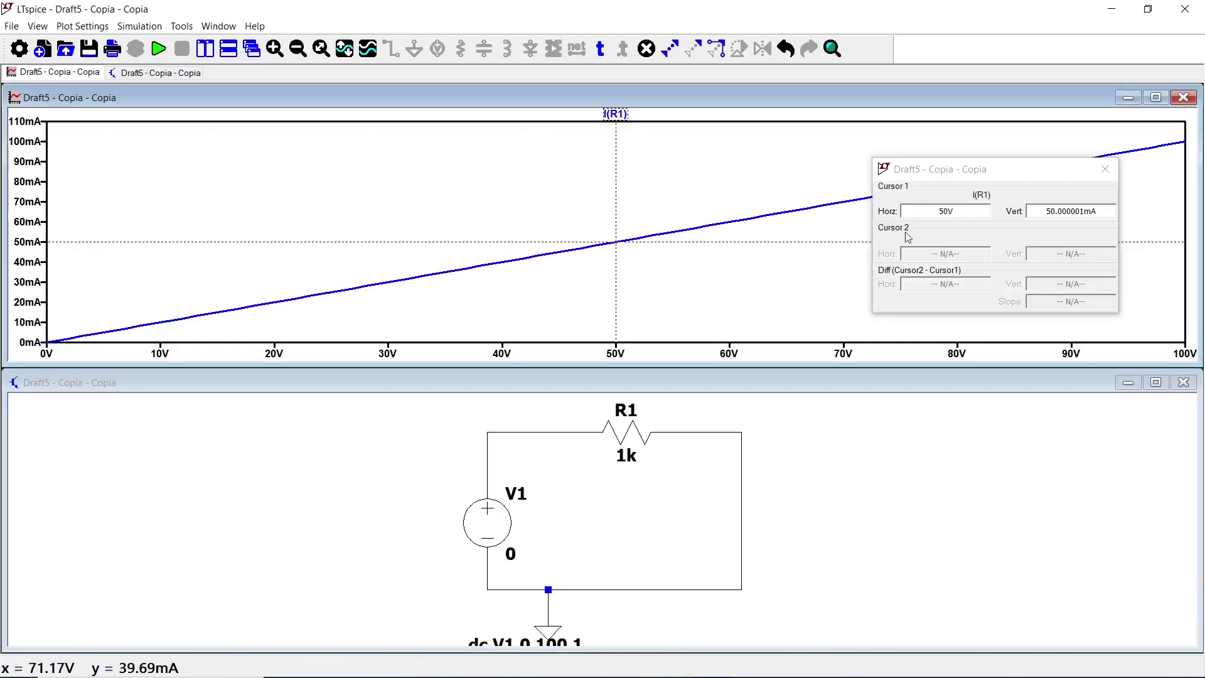
pyautogui.moveTo(626, 247)
pyautogui.mouseDown()
pyautogui.moveTo(317, 324)
pyautogui.moveTo(720, 247)
pyautogui.mouseUp()
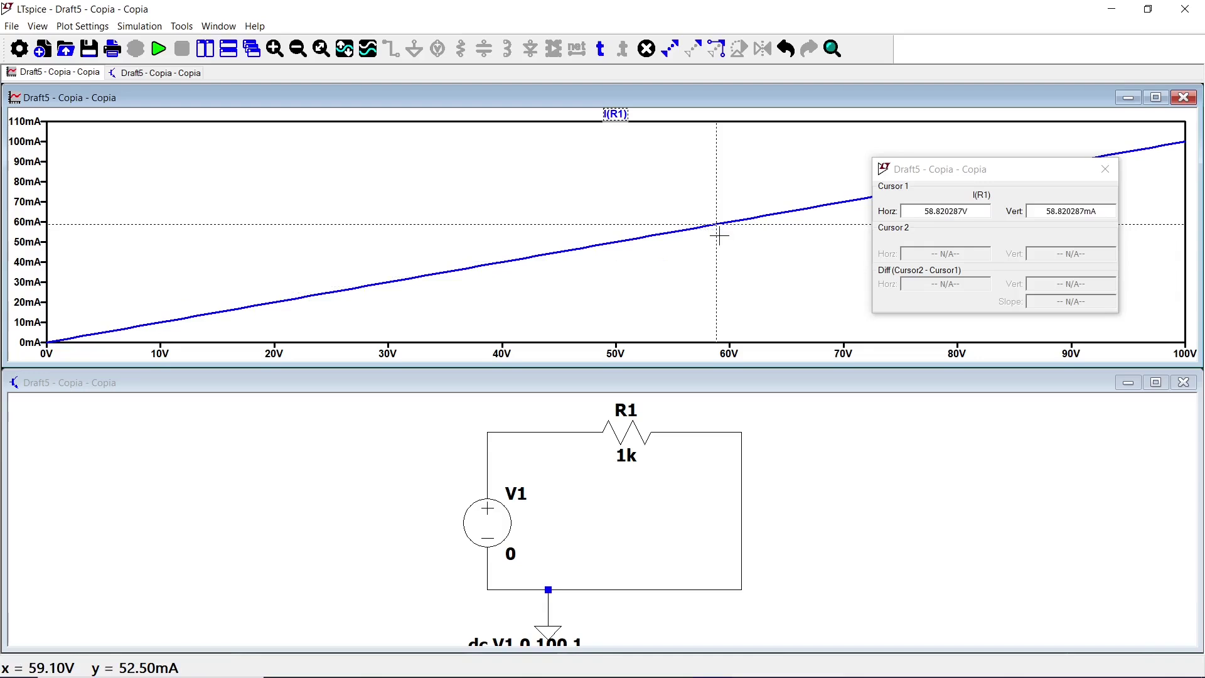
pyautogui.moveTo(721, 226)
pyautogui.mouseDown()
pyautogui.moveTo(513, 287)
pyautogui.moveTo(721, 226)
pyautogui.mouseUp()
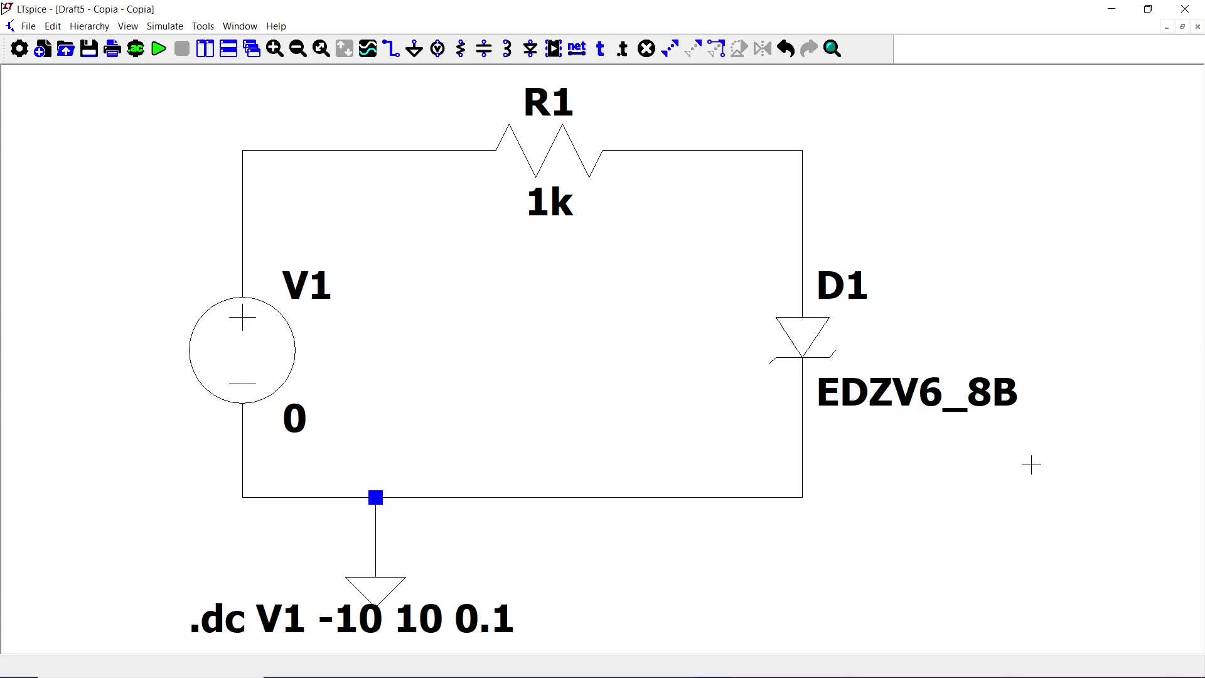
# Review the properties of Zener diode D1 and the DC sweep settings for V1 in the diode circuit.
pyautogui.rightClick(800, 342)
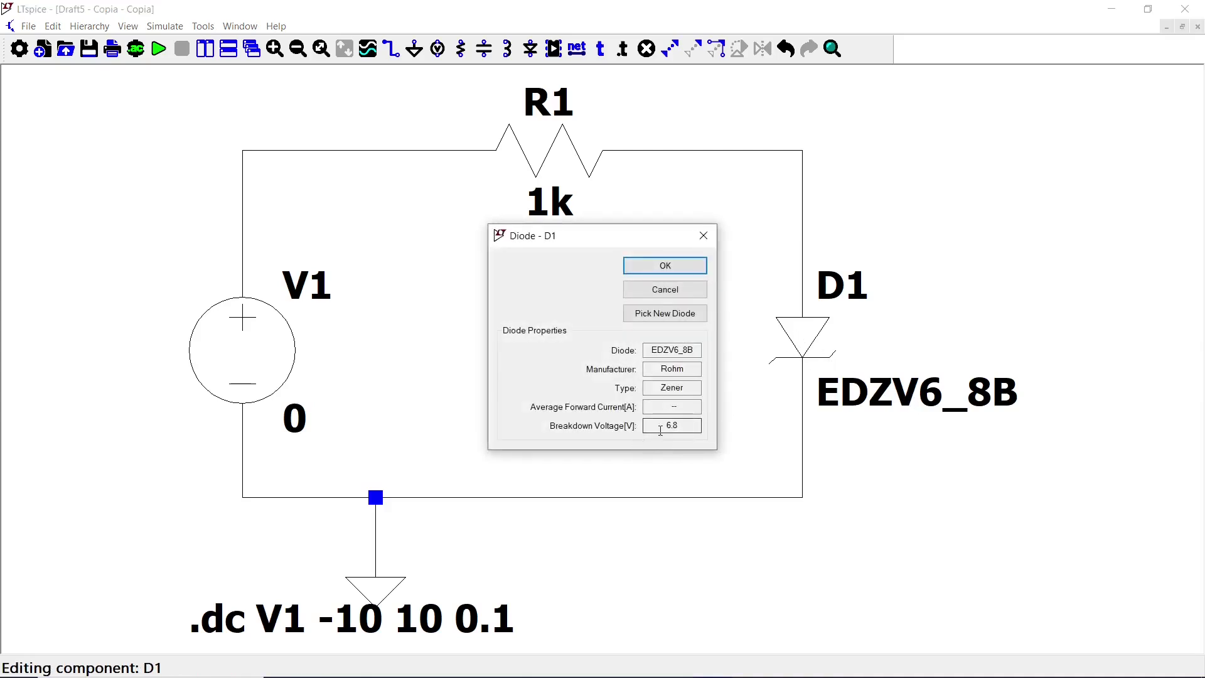
pyautogui.click(704, 237)
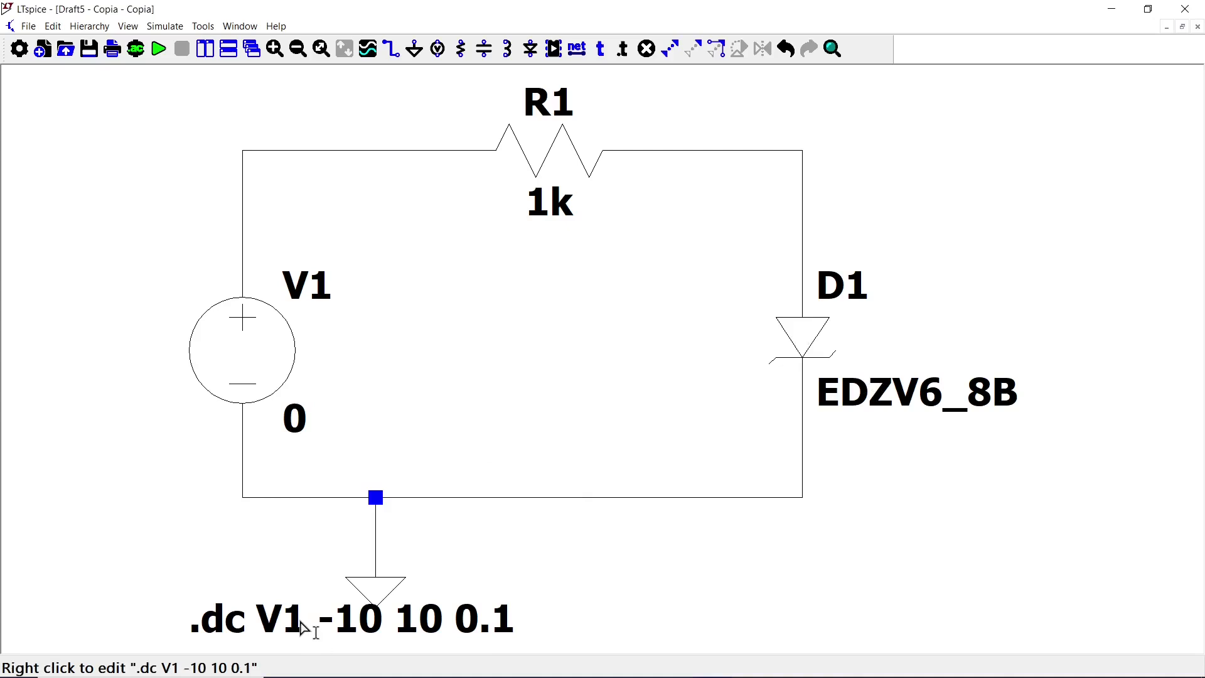
pyautogui.rightClick(302, 627)
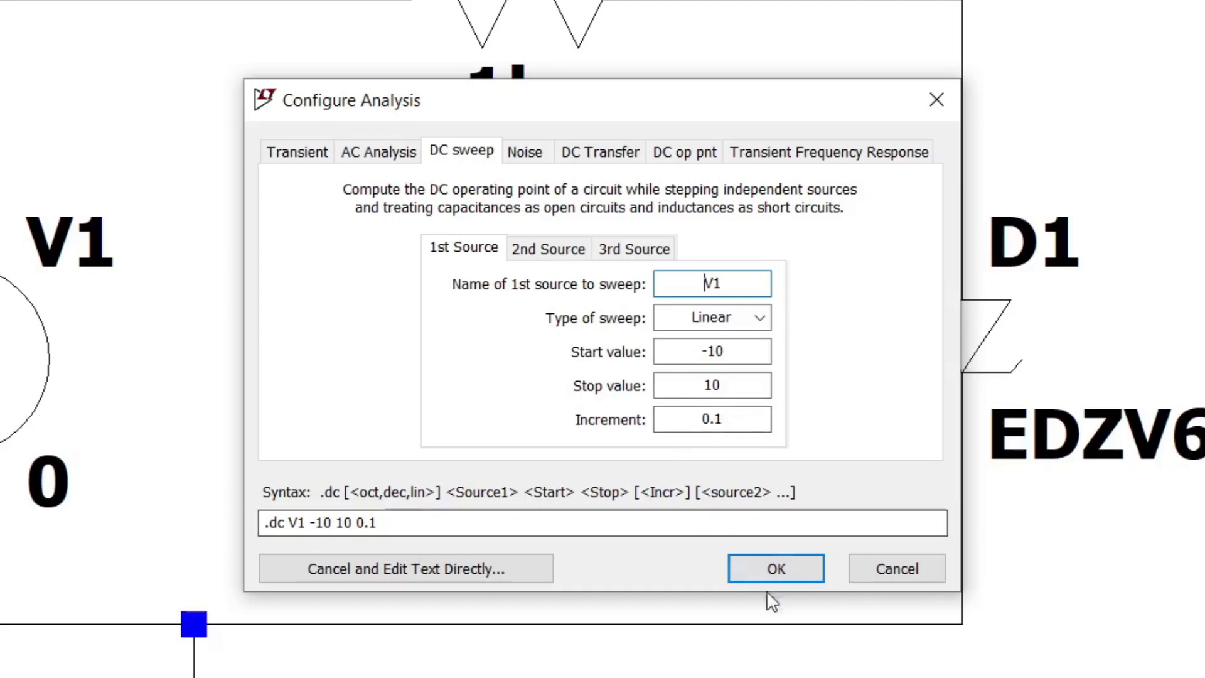
pyautogui.click(768, 573)
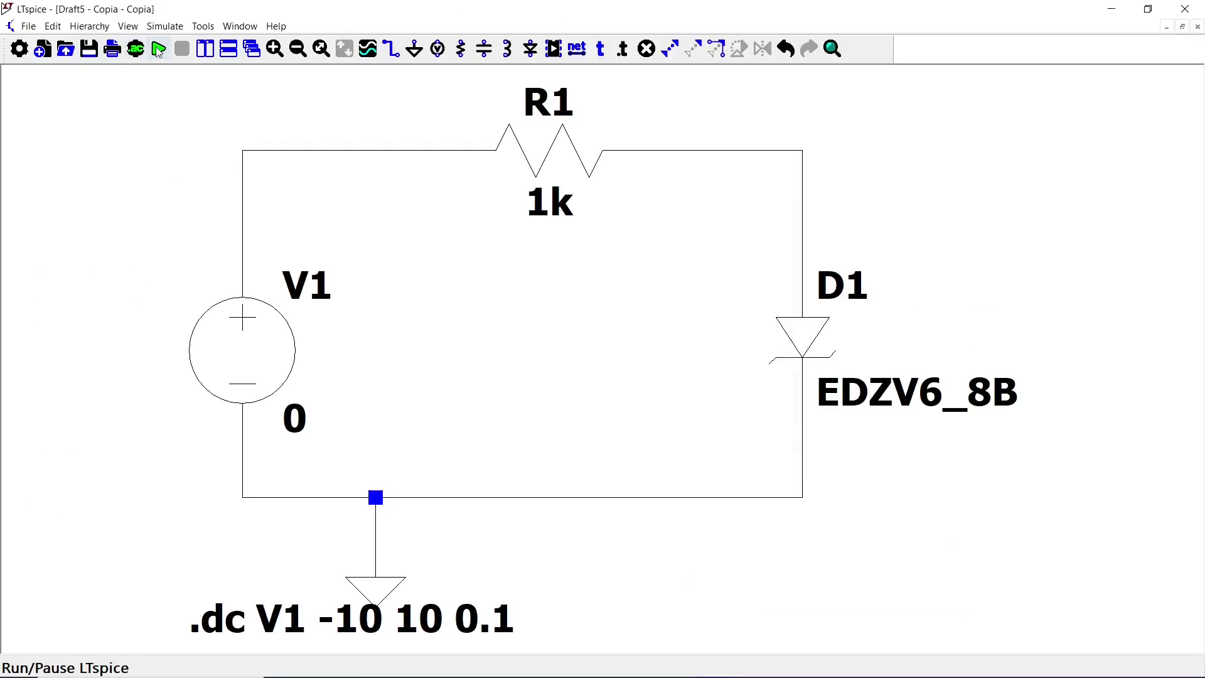
# Run the diode circuit's DC sweep and plot D1's current and the voltage at the node between R1 and D1.
pyautogui.click(159, 48)
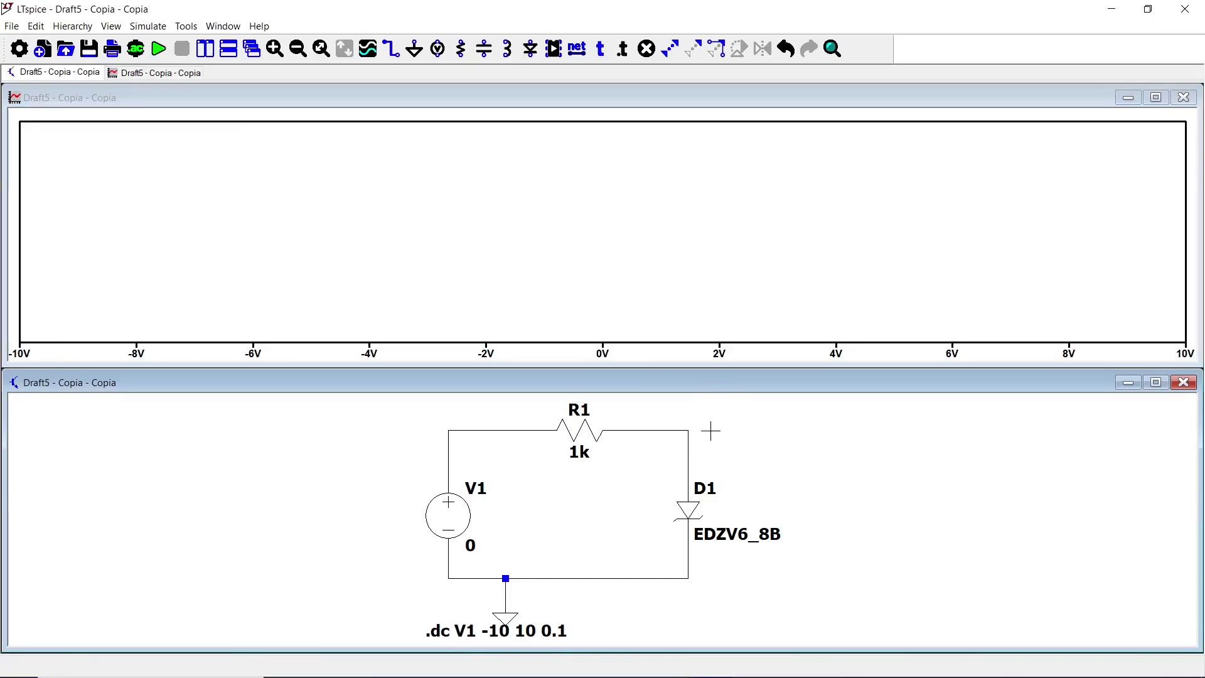
pyautogui.click(697, 507)
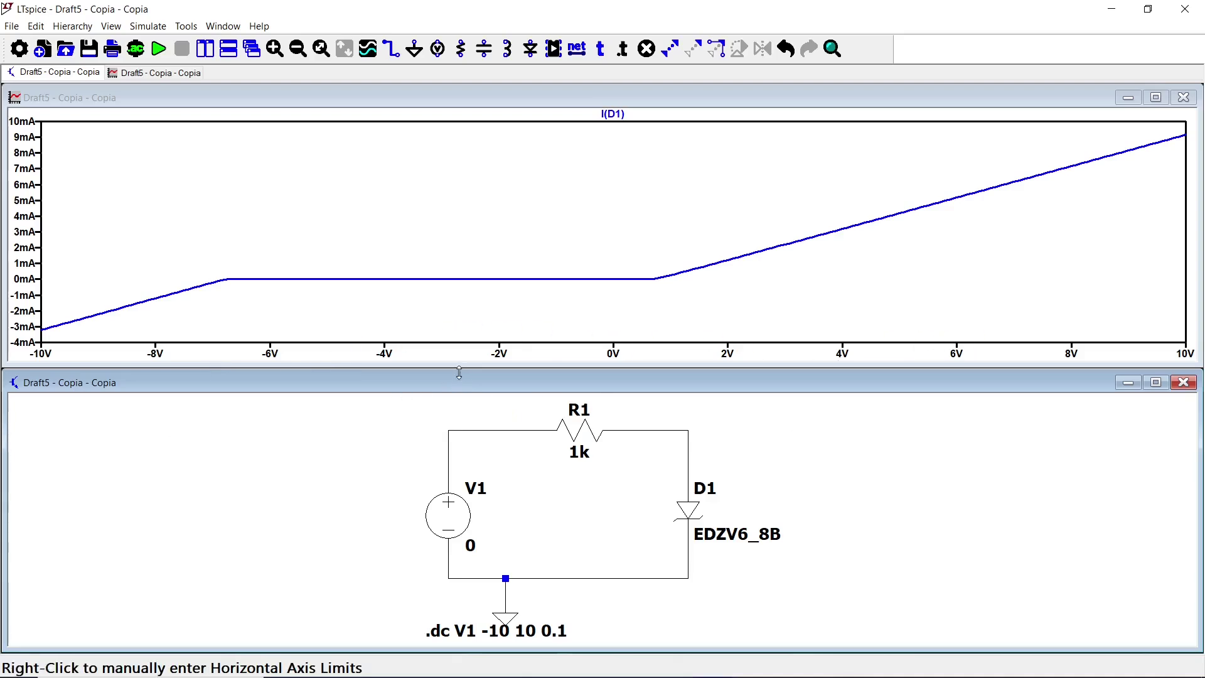
pyautogui.click(690, 430)
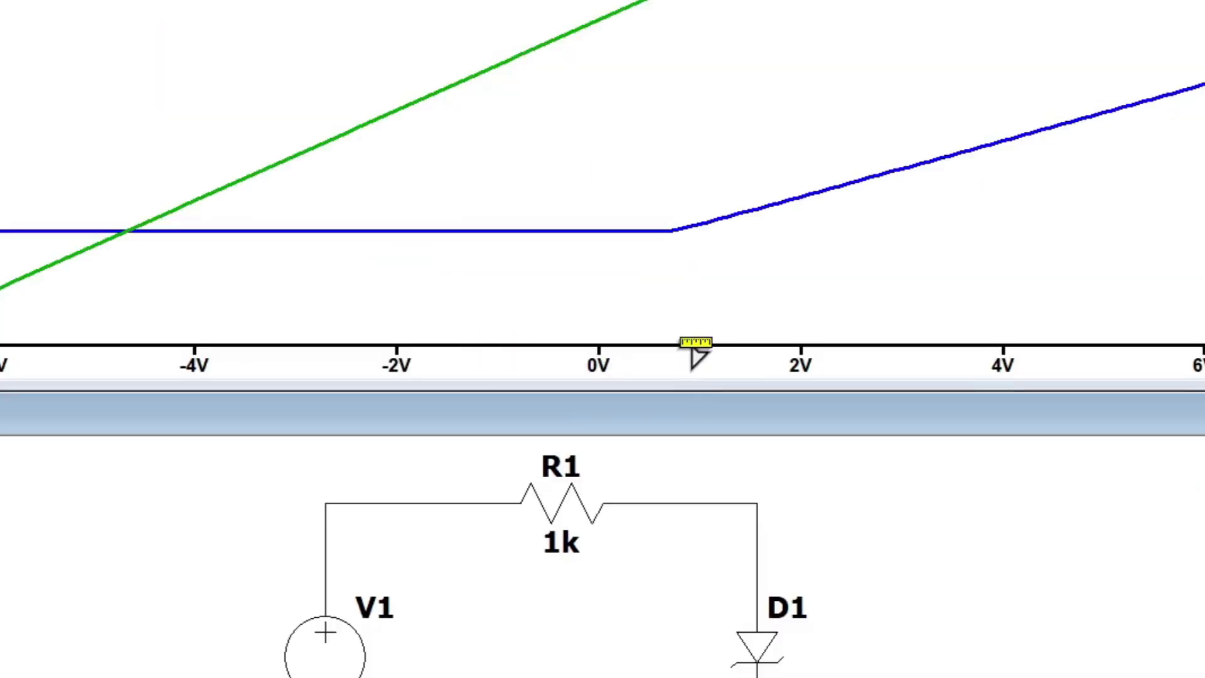
# Set the horizontal axis quantity to V(n002) and delete the V(n002) trace from the plot.
pyautogui.click(652, 356)
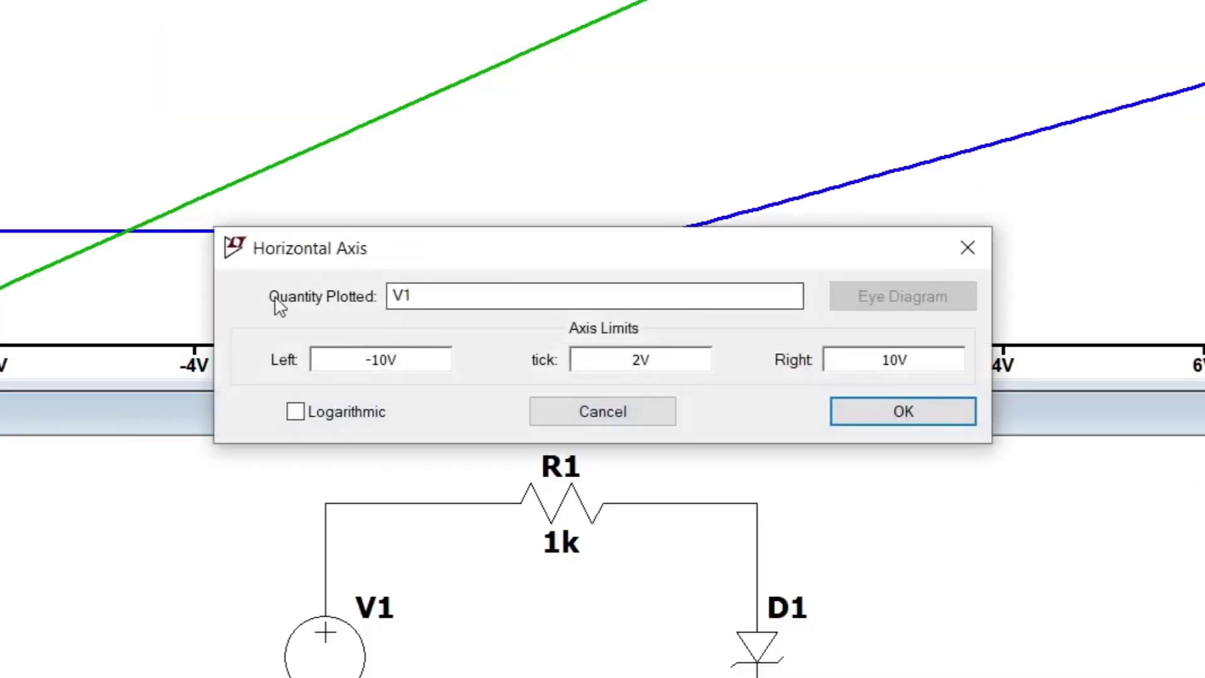
pyautogui.click(443, 294)
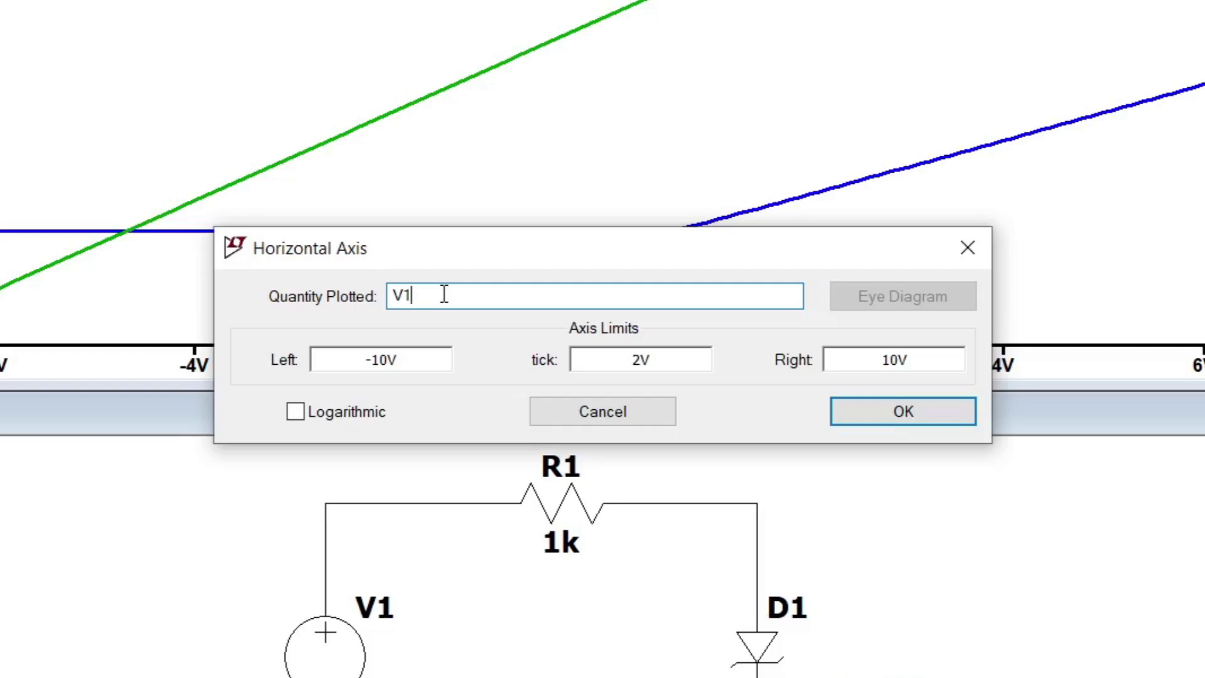
pyautogui.press('BackSpace')
pyautogui.write('(')
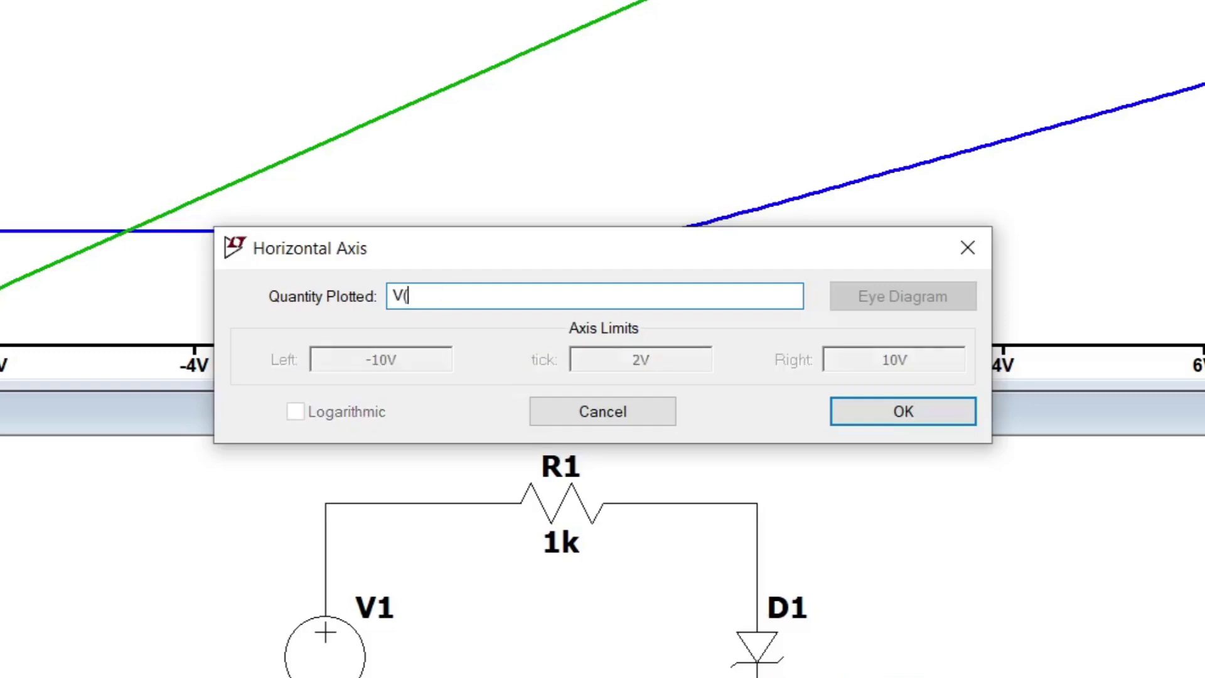
pyautogui.write('n002')
pyautogui.click(883, 419)
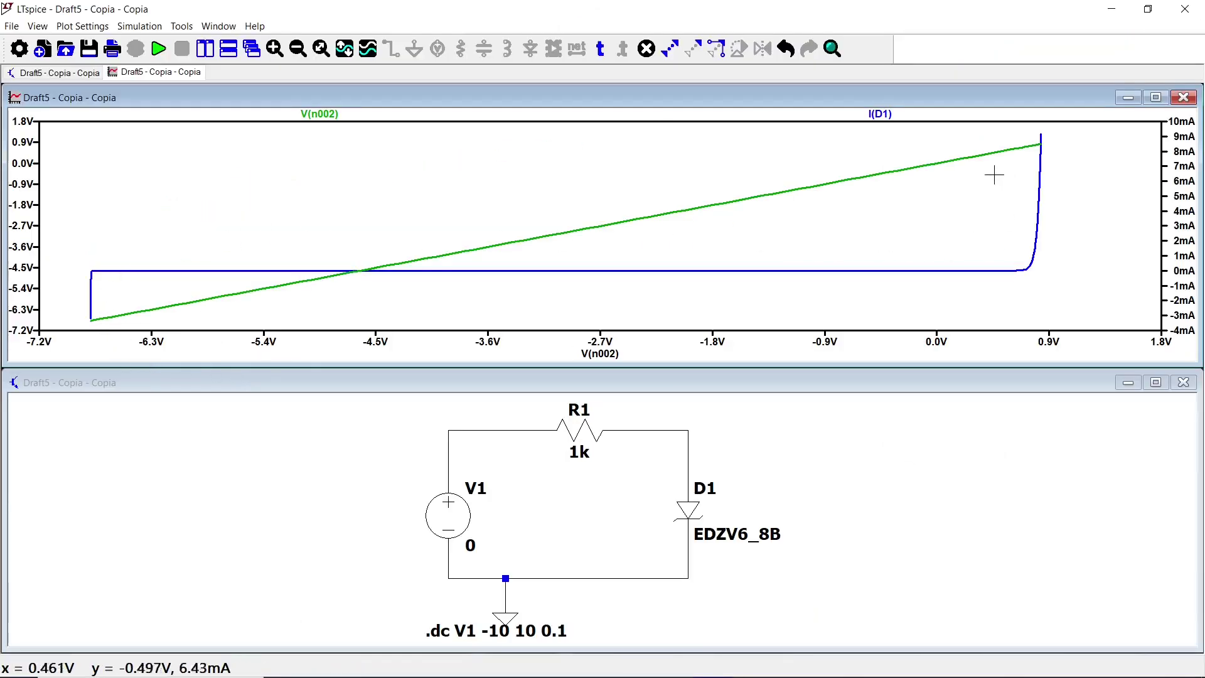
pyautogui.click(644, 50)
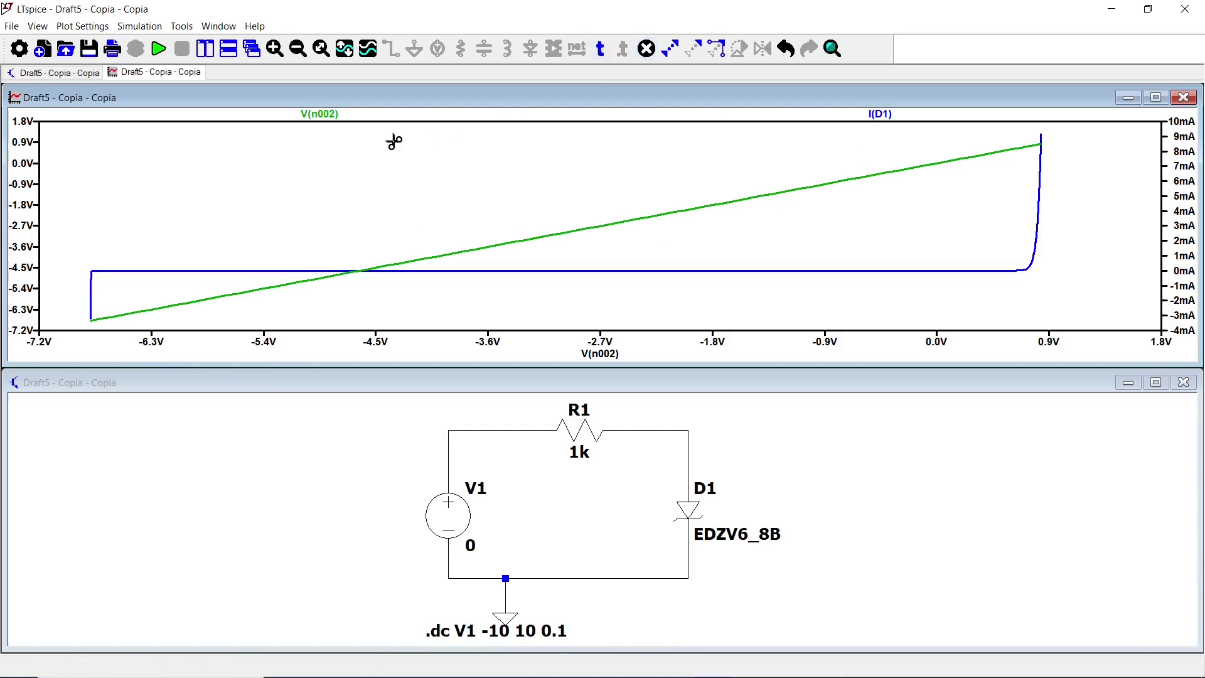
pyautogui.click(334, 117)
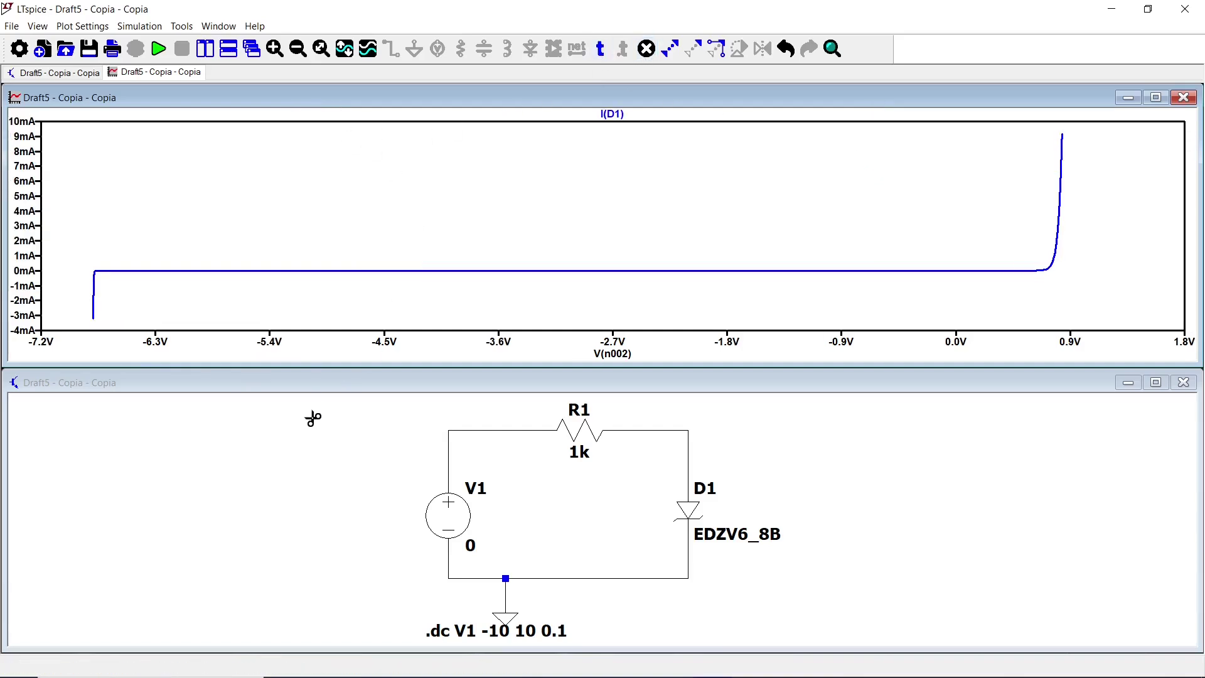